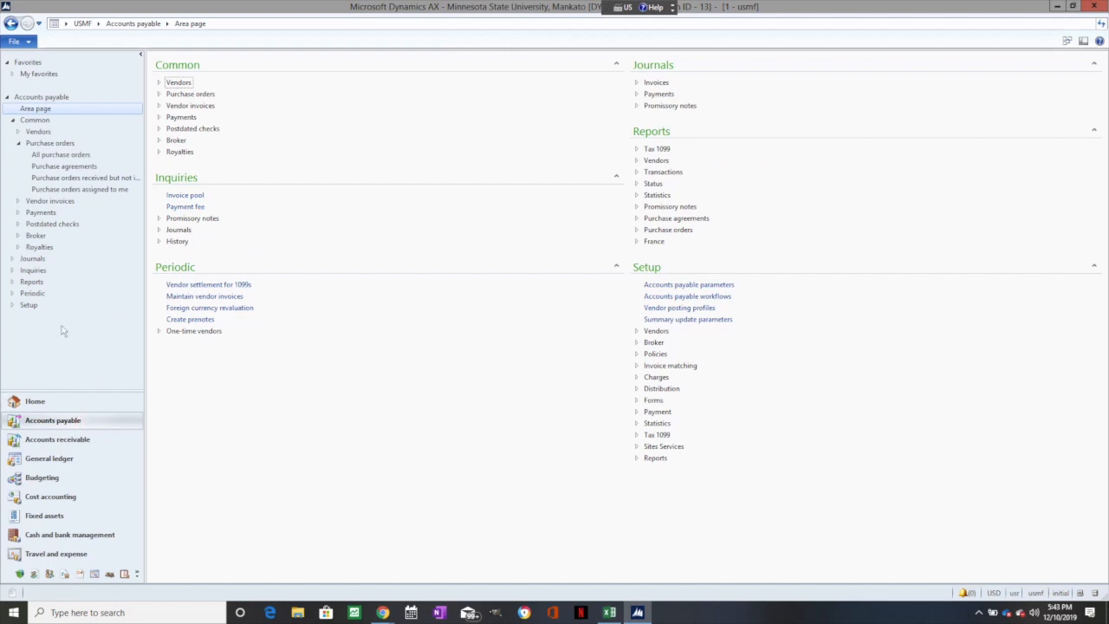
# - Open the list of all purchase orders in Accounts payable and dismiss the error log
pyautogui.click(55, 145)
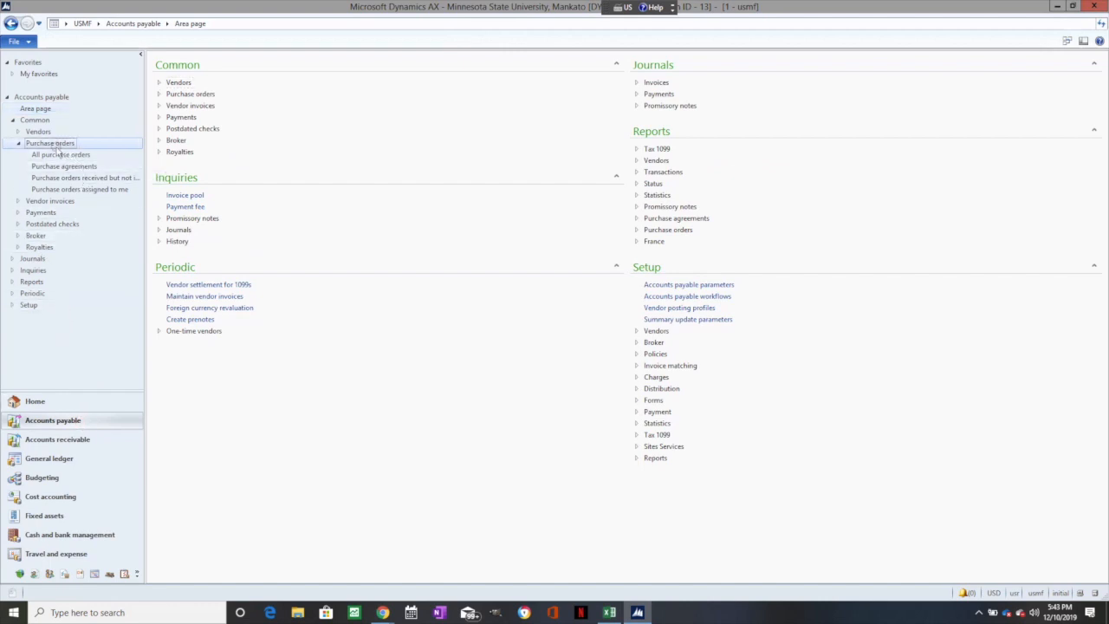
pyautogui.click(43, 120)
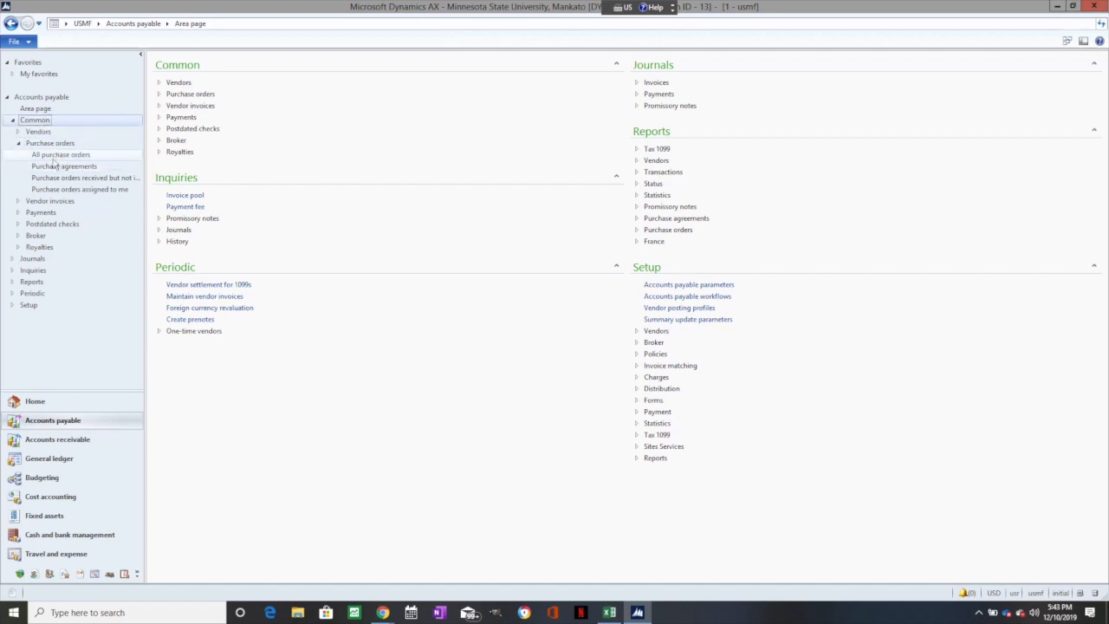
pyautogui.click(53, 155)
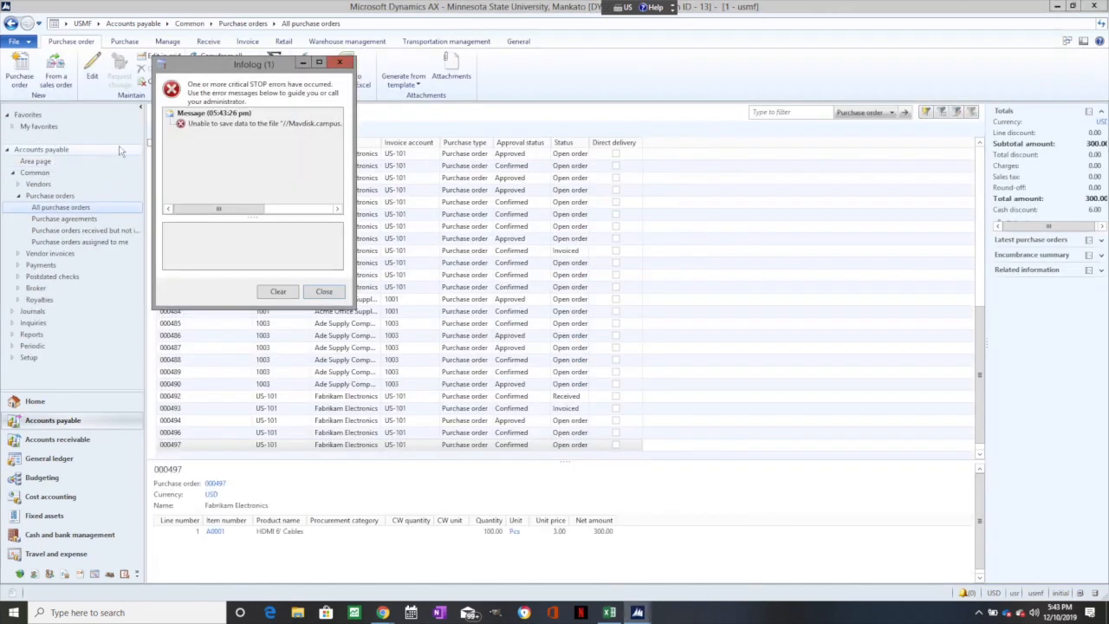
pyautogui.click(325, 292)
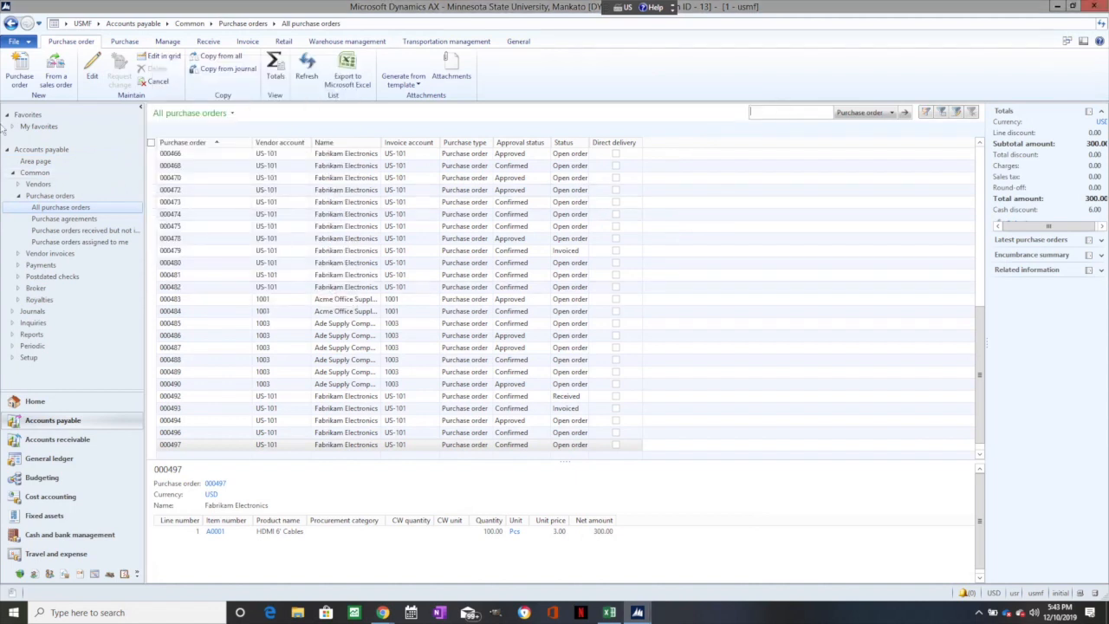
# - Create a new purchase order for the vendor Fabrikam Electronics with the default Site 1 delivery address
pyautogui.click(14, 75)
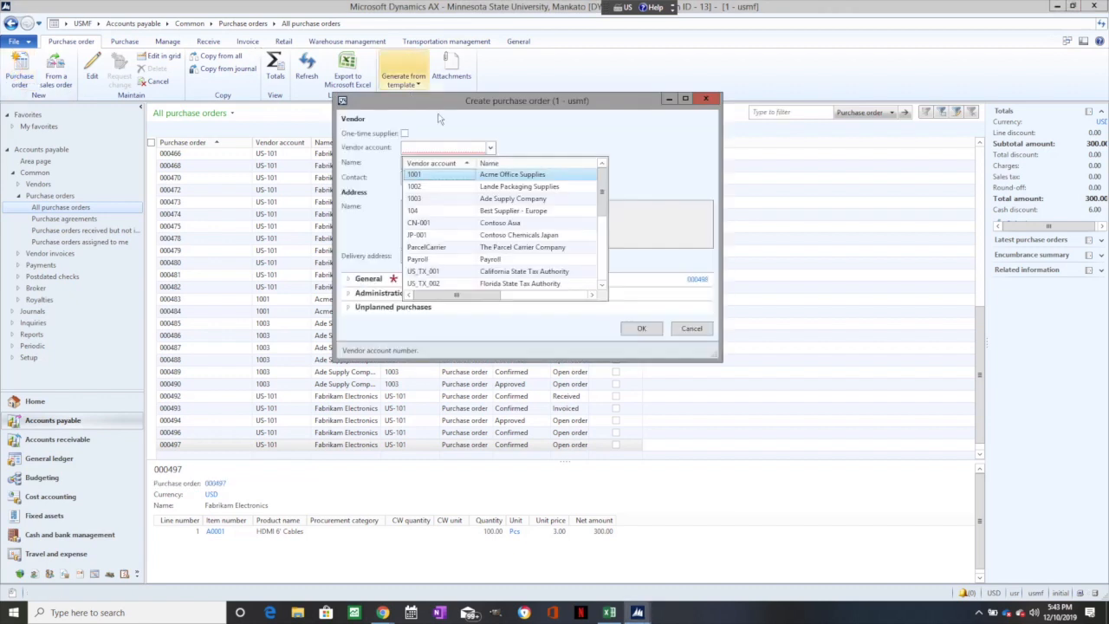
pyautogui.click(572, 146)
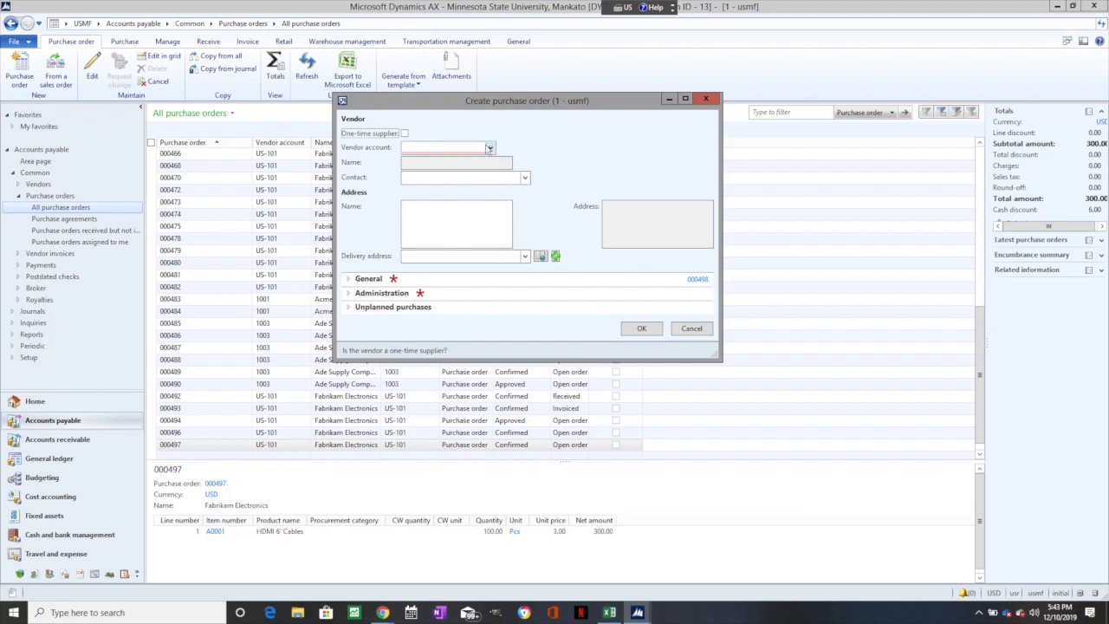
pyautogui.moveTo(429, 108)
pyautogui.mouseDown()
pyautogui.moveTo(330, 54)
pyautogui.moveTo(434, 112)
pyautogui.mouseUp()
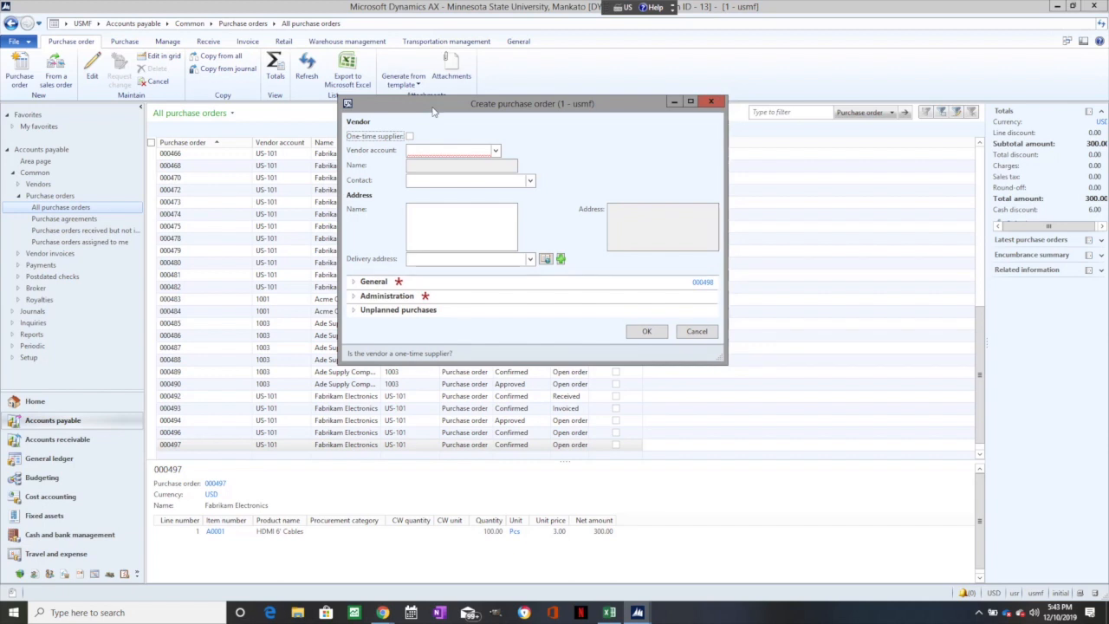
pyautogui.click(496, 150)
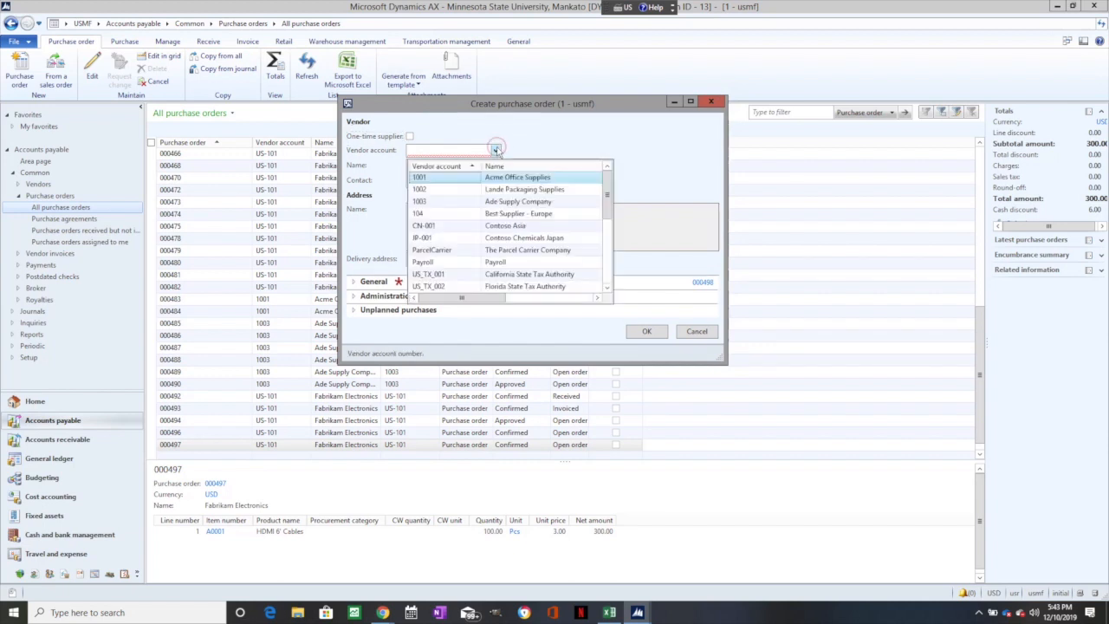
pyautogui.scroll(-8, 472, 201)
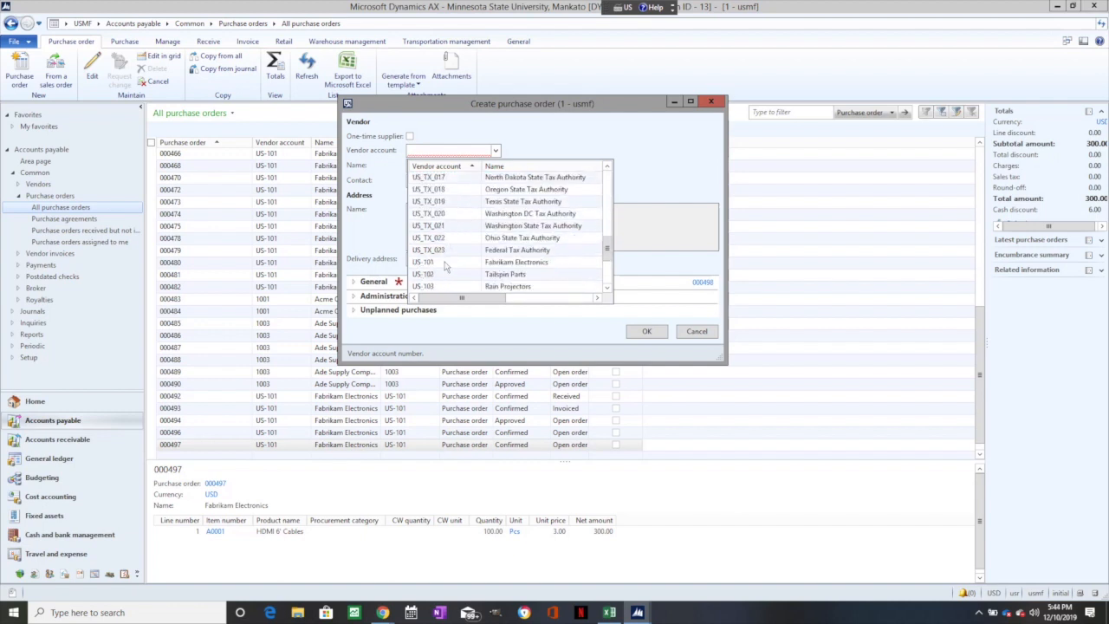
pyautogui.click(445, 263)
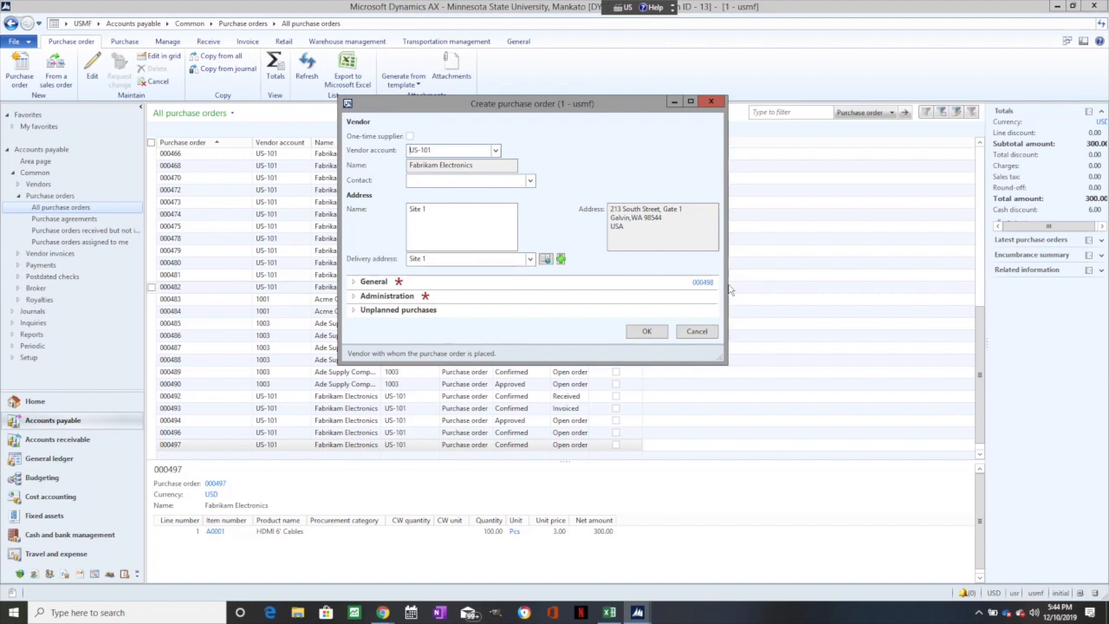
pyautogui.click(646, 331)
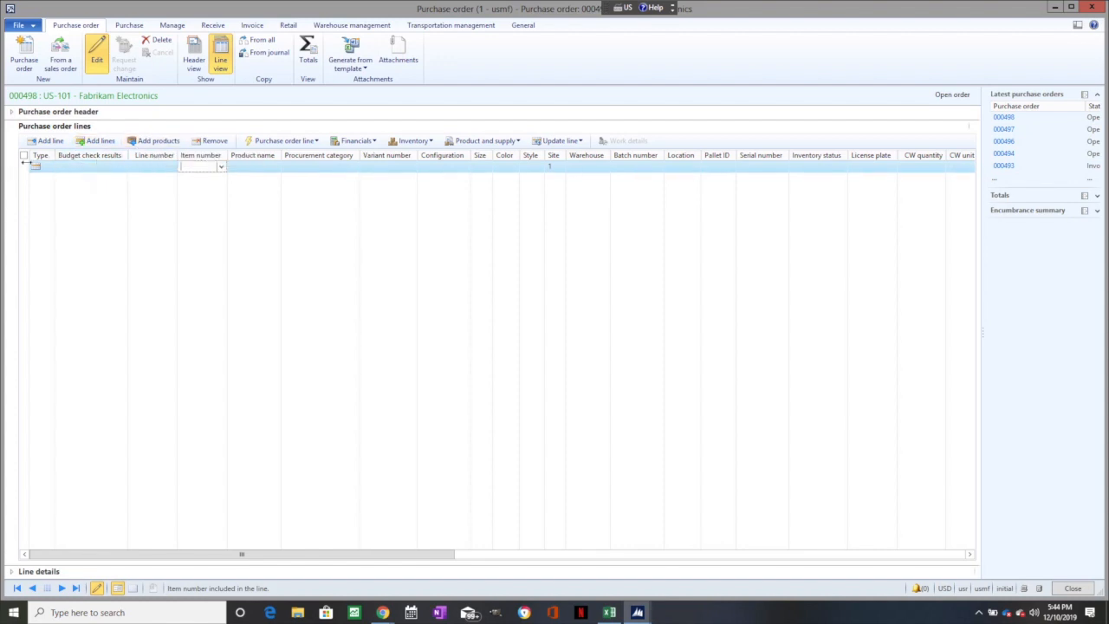
# - Enter item A0001 (HDMI 6' Cables) on the first order line and assign it to warehouse 11, Site 1 - Raw Materials
pyautogui.click(223, 168)
pyautogui.click(204, 205)
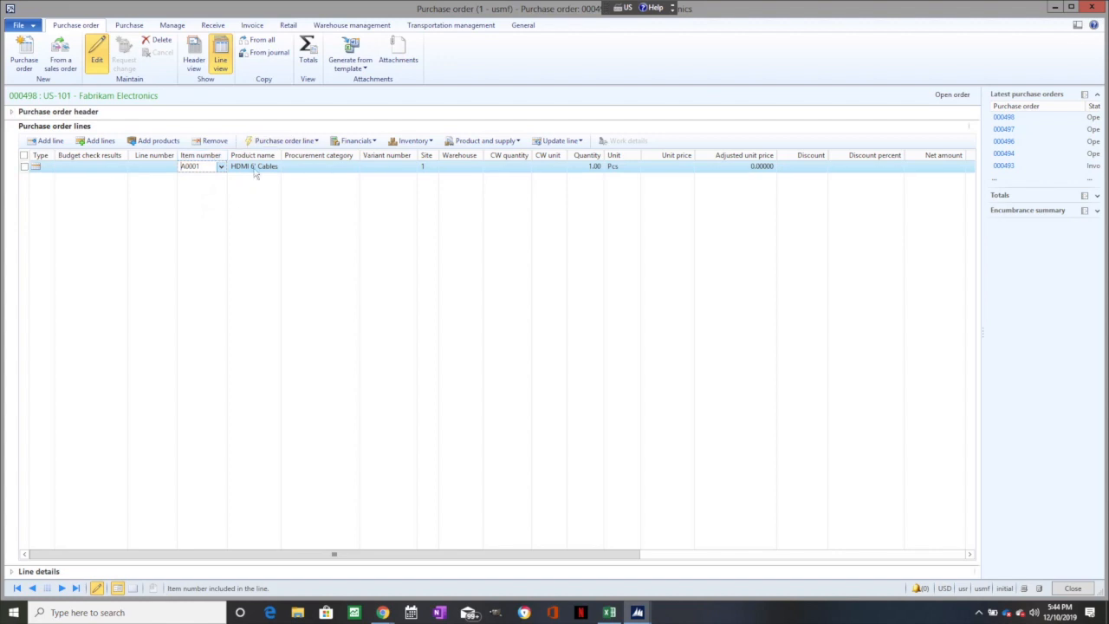
pyautogui.click(462, 165)
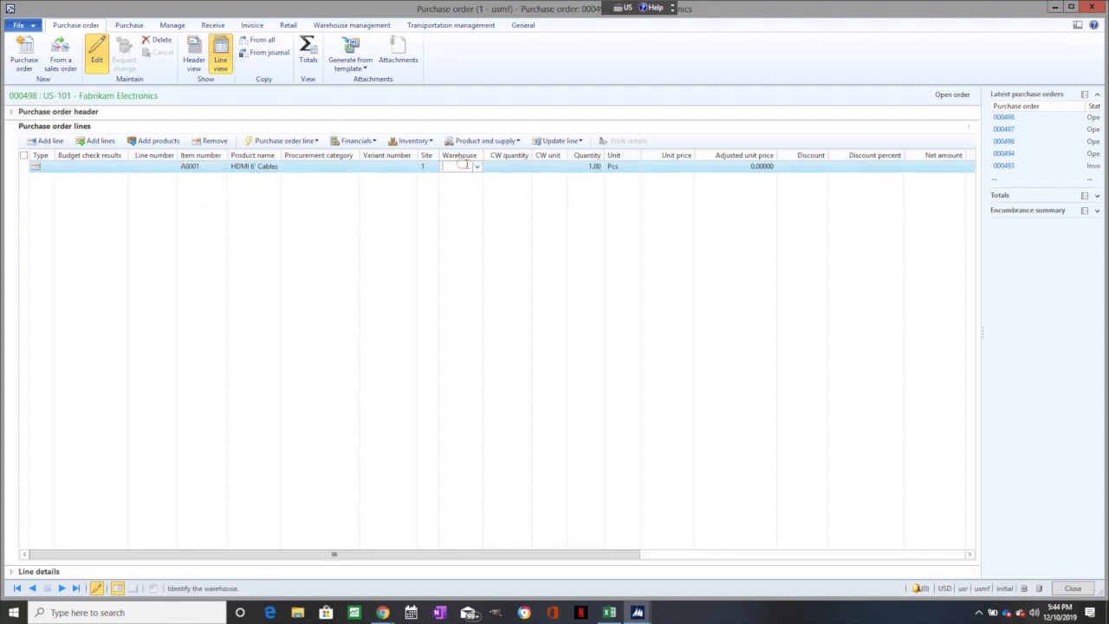
pyautogui.click(476, 165)
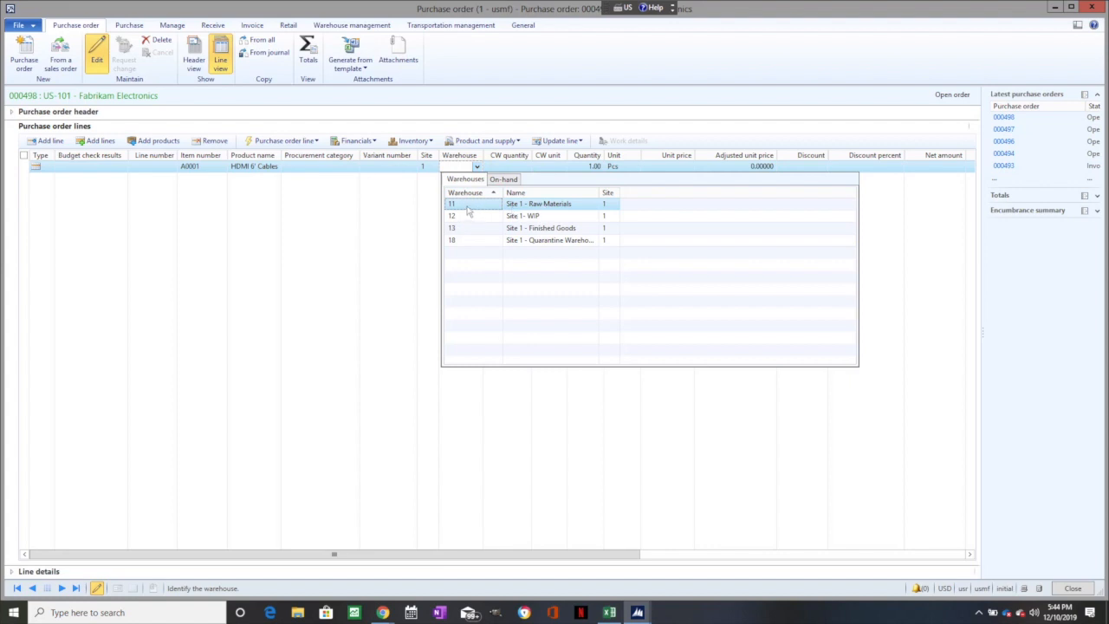
pyautogui.click(527, 206)
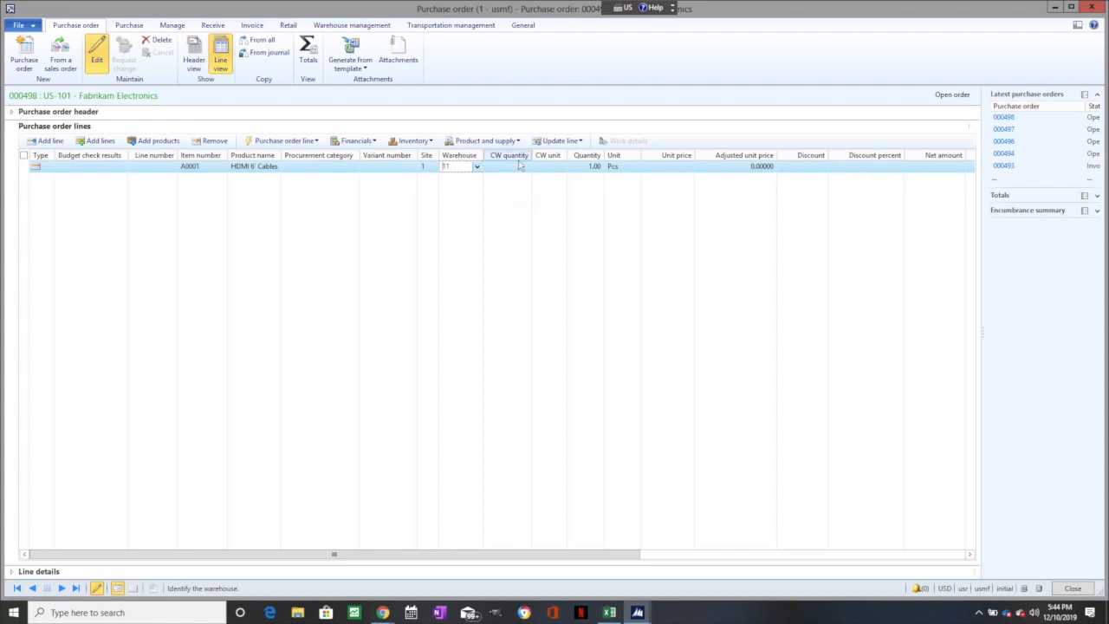
# - Set the HDMI cable line's quantity to 100 and its unit price to 3.00
pyautogui.click(598, 167)
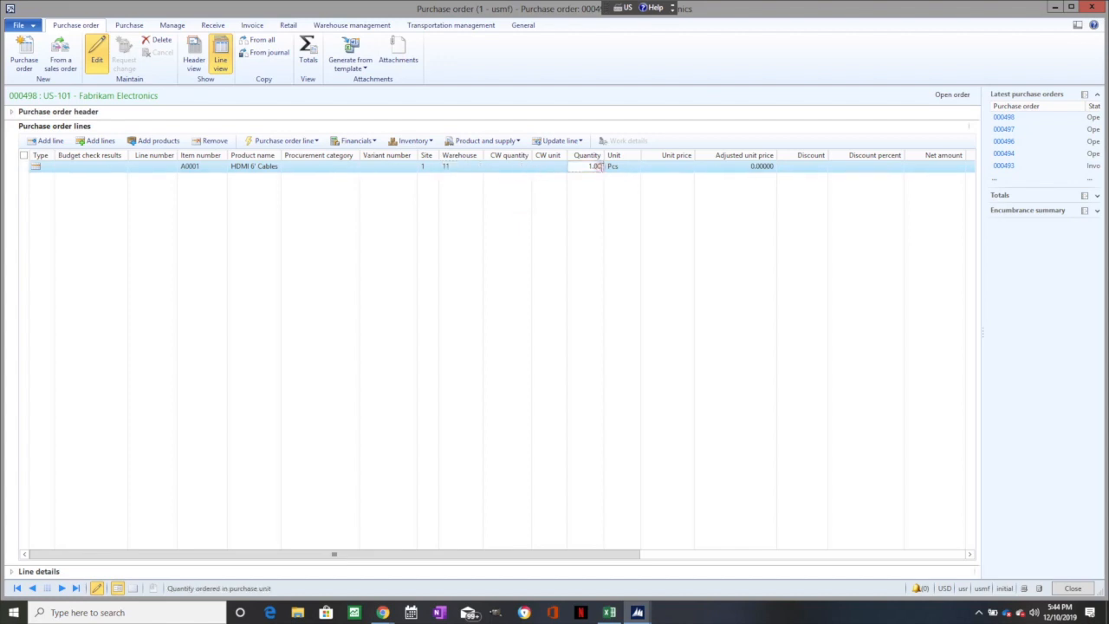
pyautogui.write('1')
pyautogui.click(668, 166)
pyautogui.write('3')
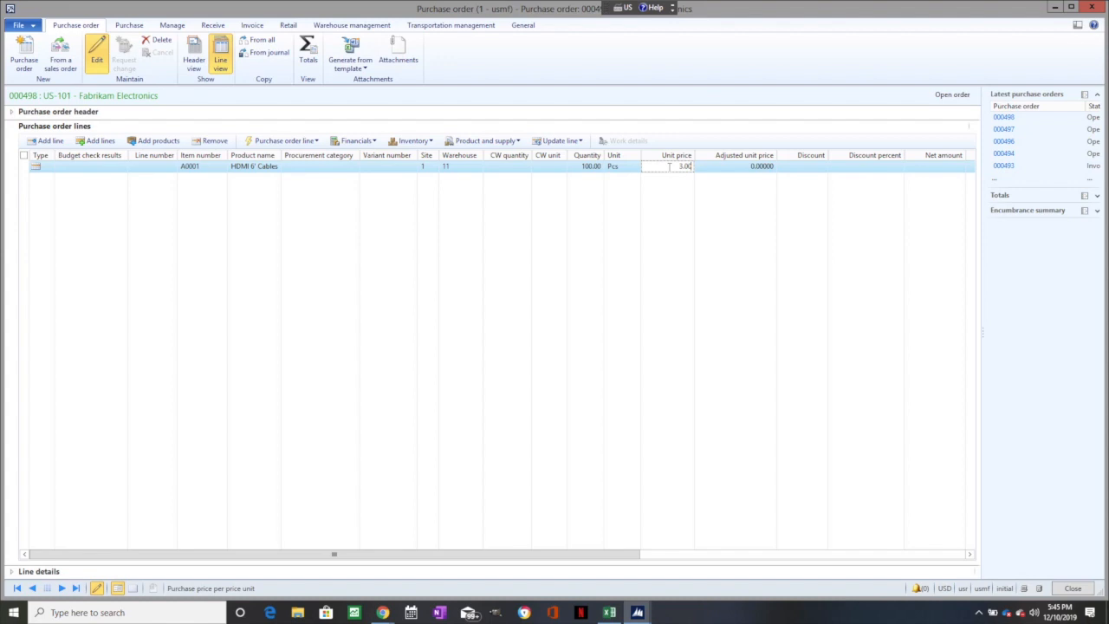
# - Confirm the purchase order and close its form
pyautogui.click(134, 27)
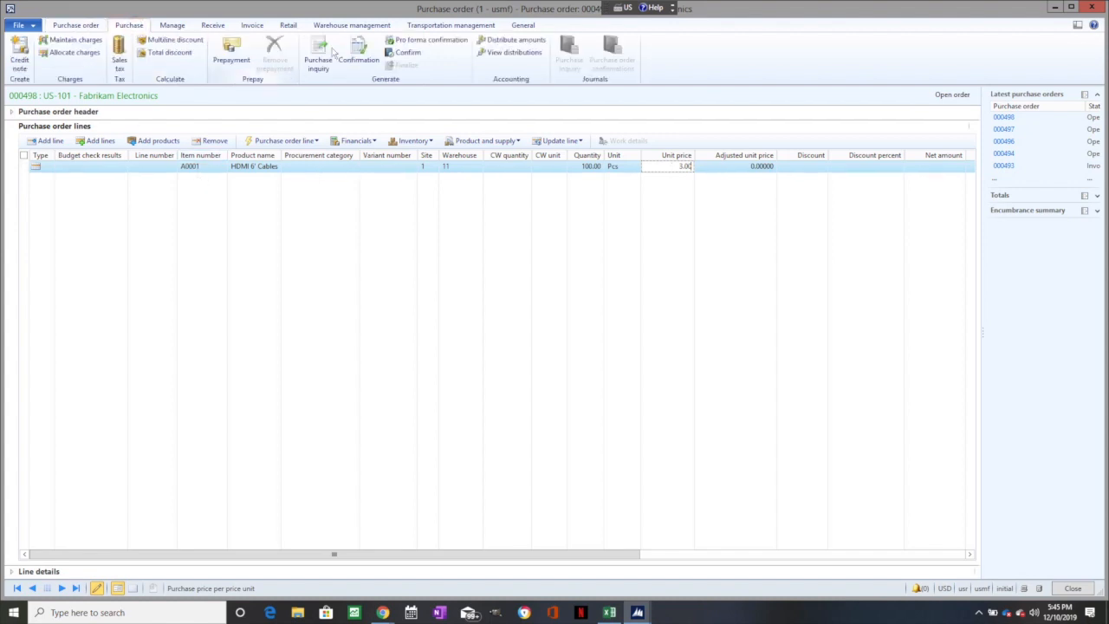
pyautogui.click(405, 54)
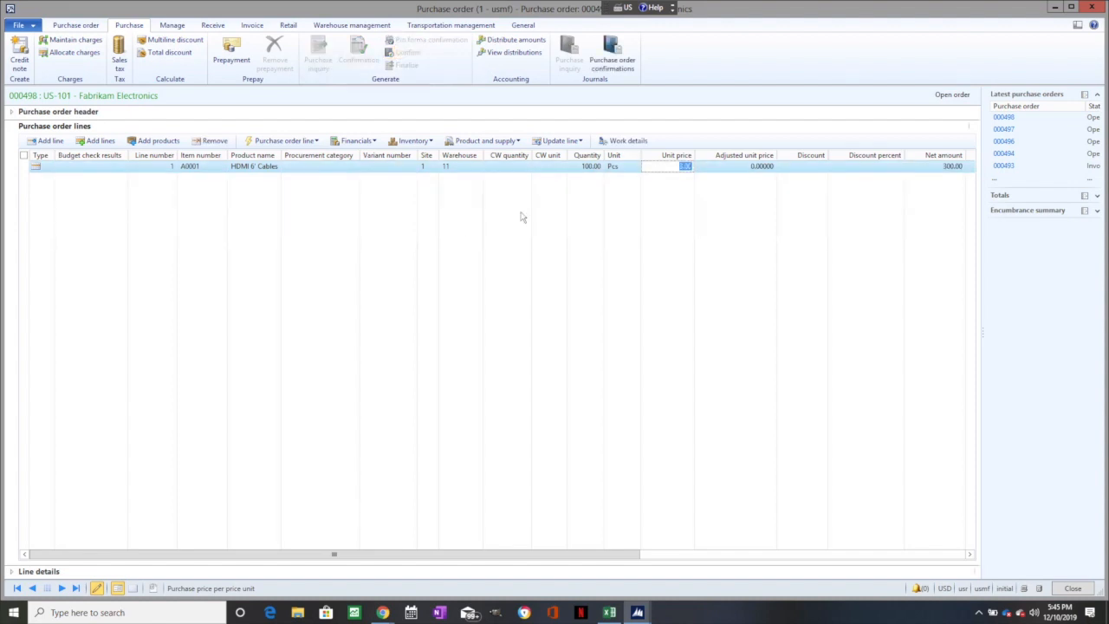
pyautogui.click(1093, 6)
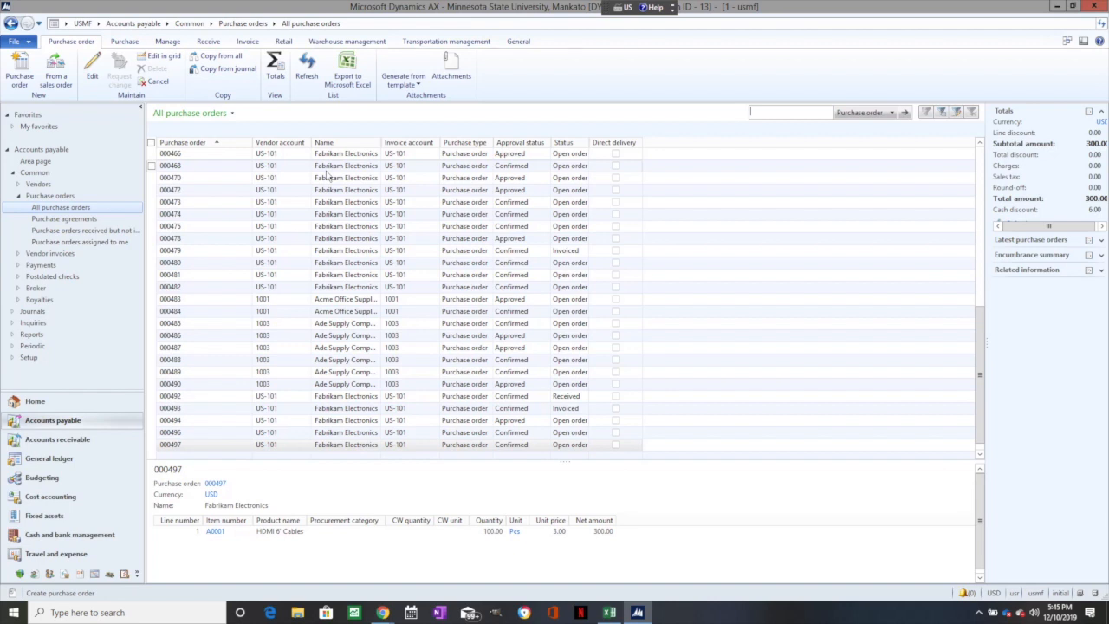
# - Refresh the purchase order list and open the newly created Fabrikam Electronics order
pyautogui.click(307, 70)
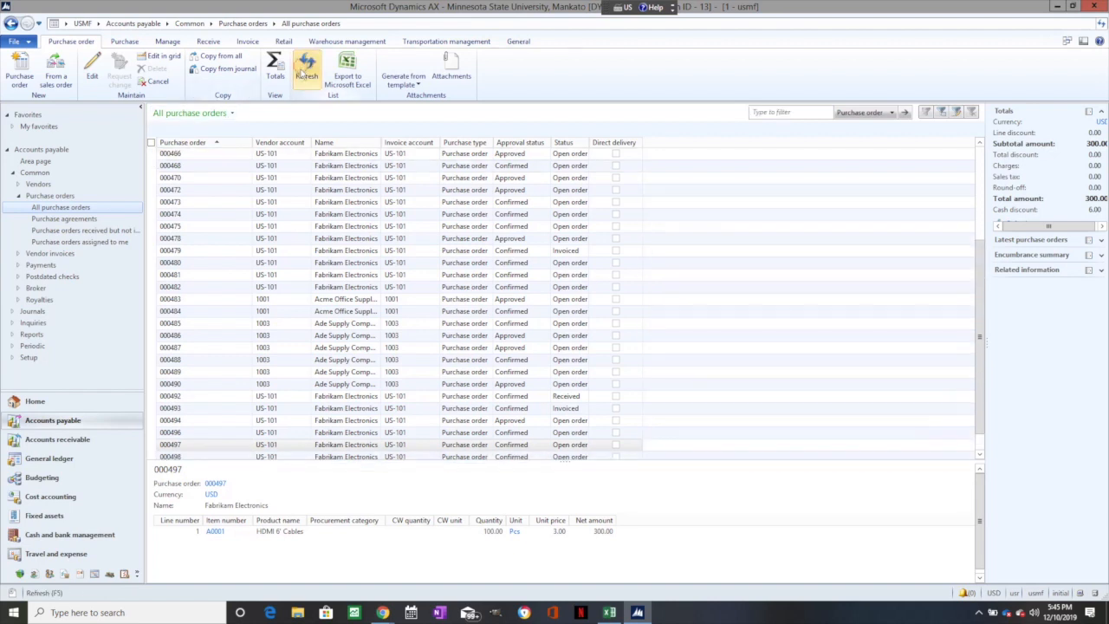
pyautogui.click(196, 446)
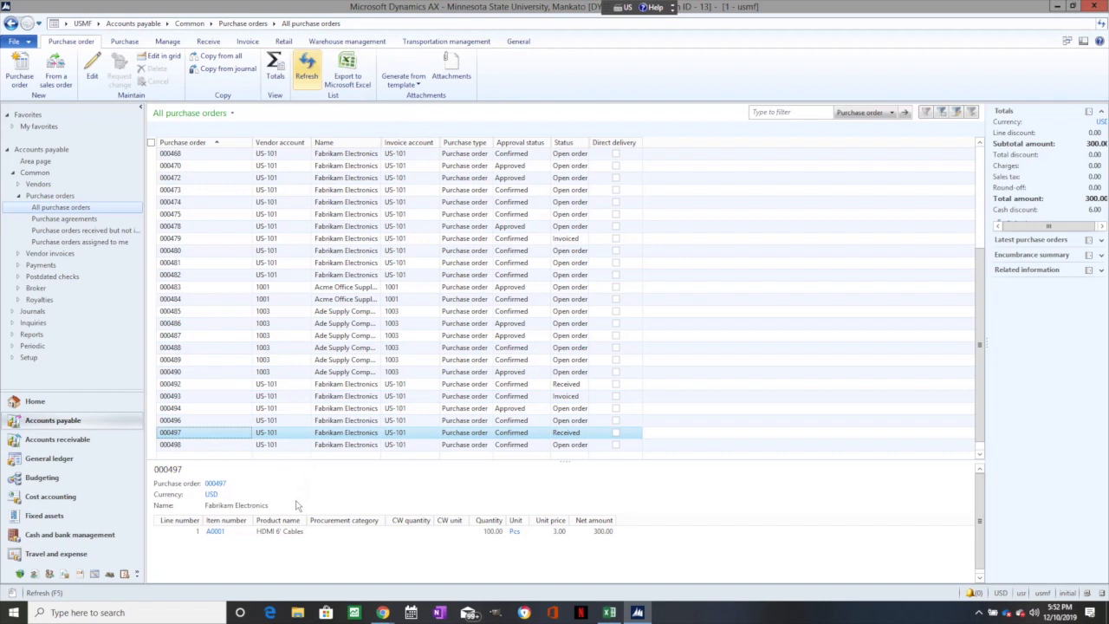
pyautogui.click(171, 444)
pyautogui.doubleClick(172, 444)
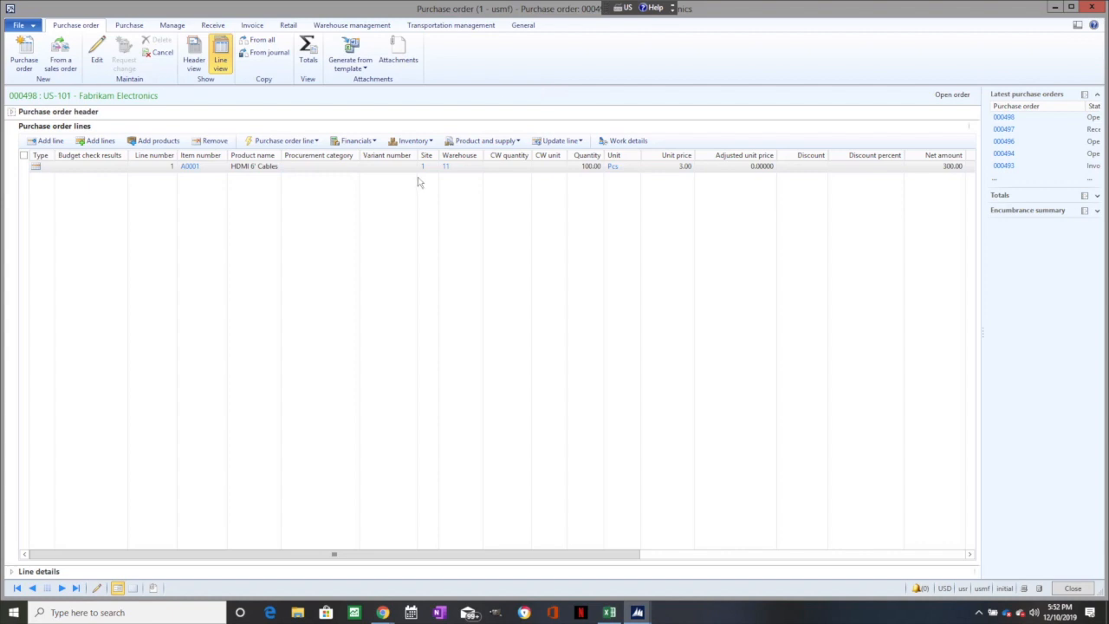
# - Post the receipts list for the order, using Ordered quantity as the quantity basis
pyautogui.moveTo(442, 168)
pyautogui.click(212, 26)
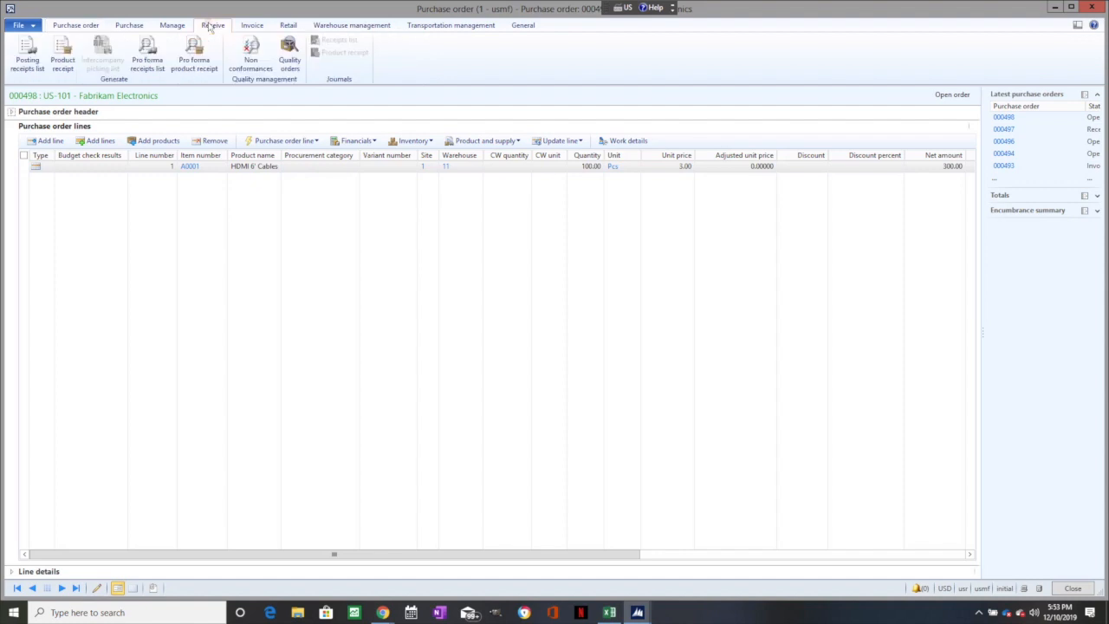
pyautogui.click(27, 57)
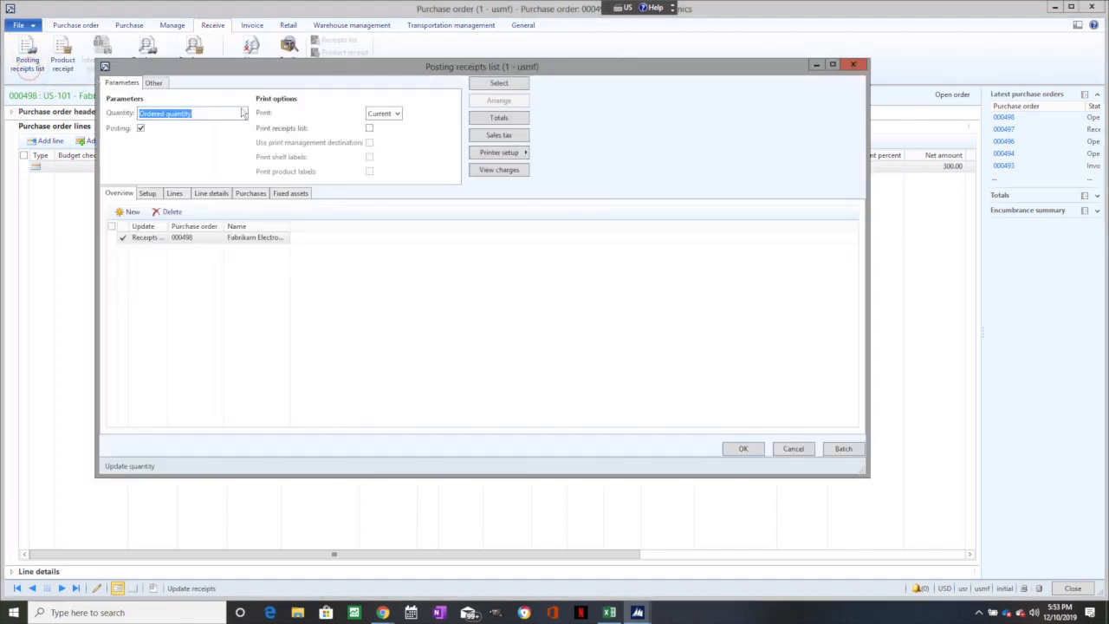
pyautogui.click(202, 132)
pyautogui.click(244, 113)
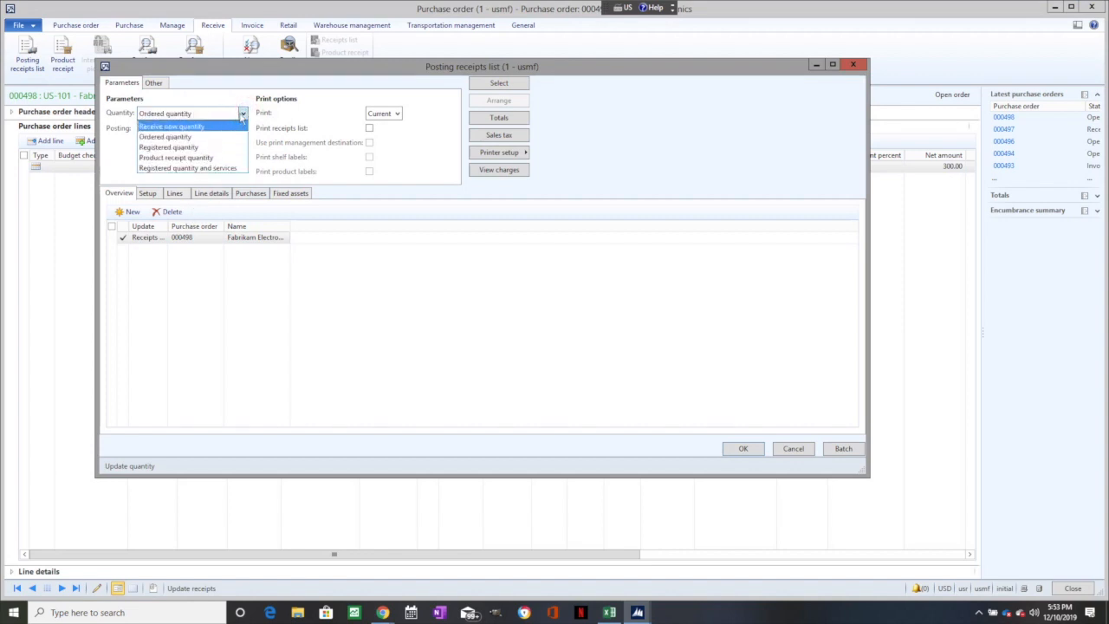
pyautogui.click(243, 115)
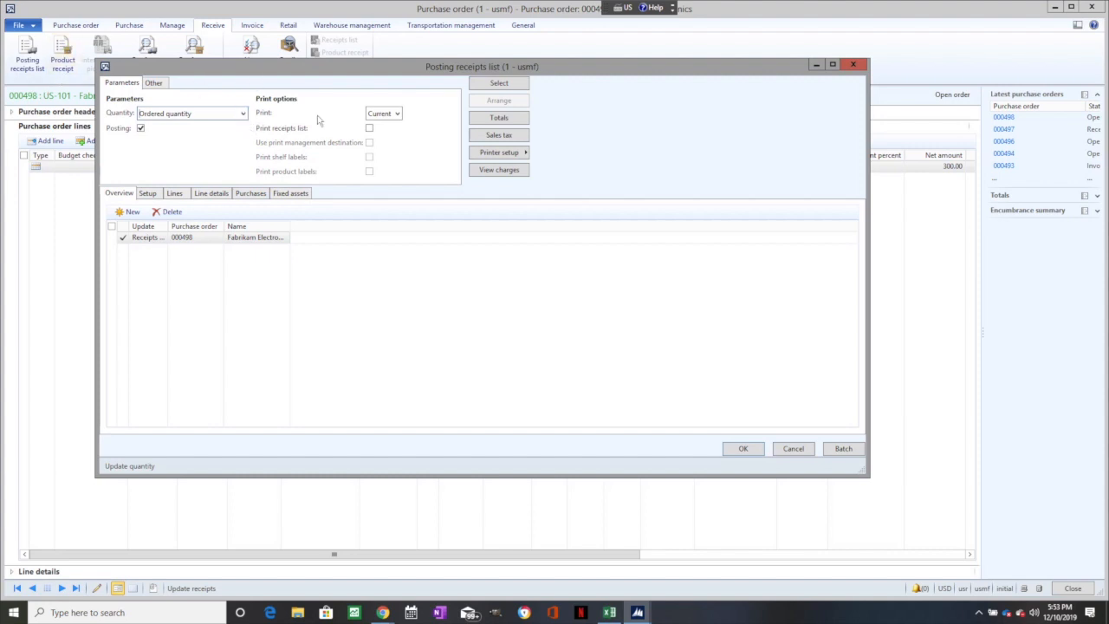
pyautogui.click(741, 449)
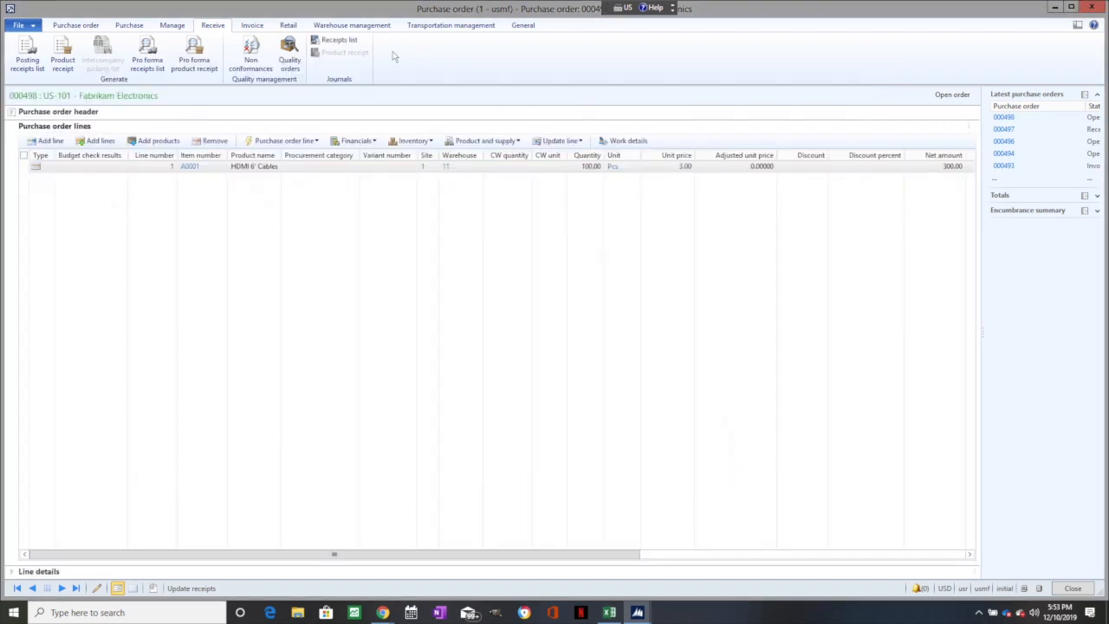
# - Post the product receipt for the ordered quantity under receipt number a123, with product receipt printing turned off, and close the order
pyautogui.click(64, 61)
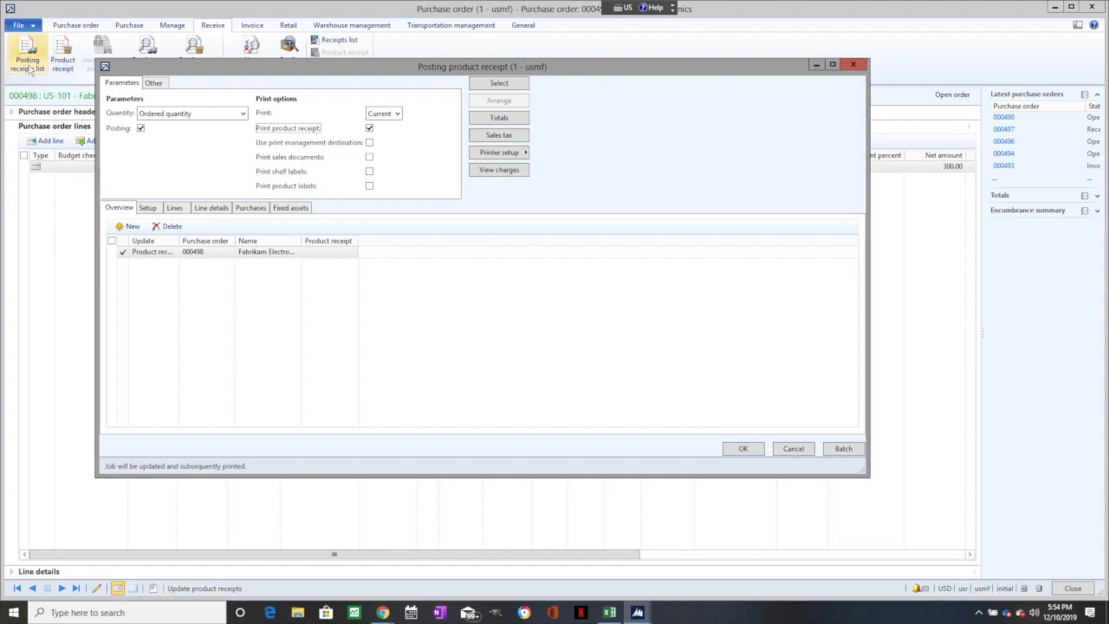
pyautogui.click(370, 128)
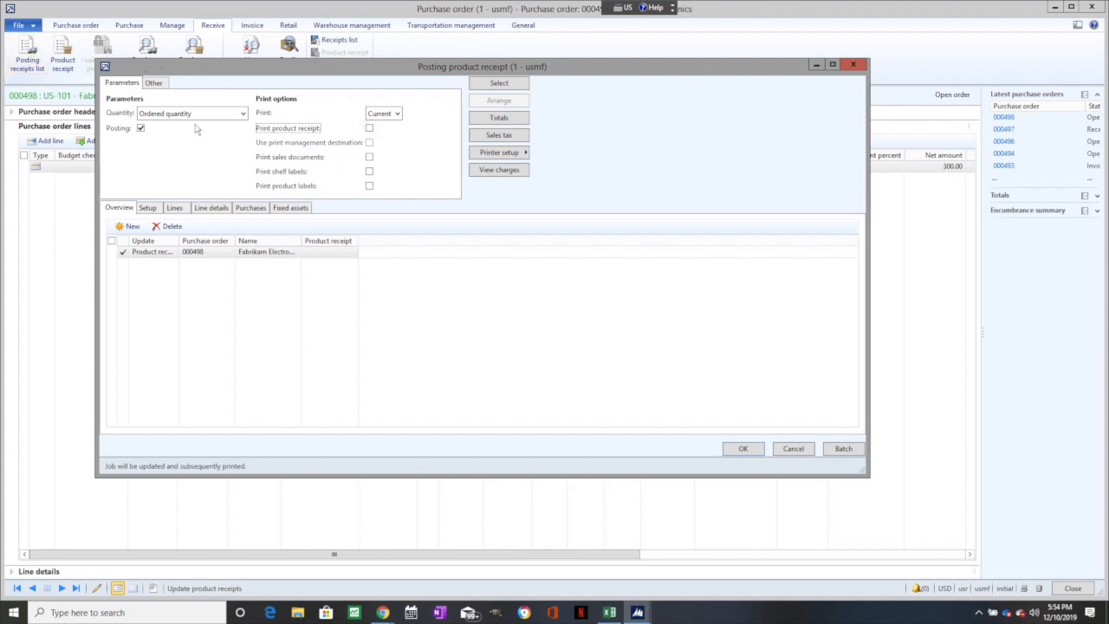
pyautogui.click(316, 251)
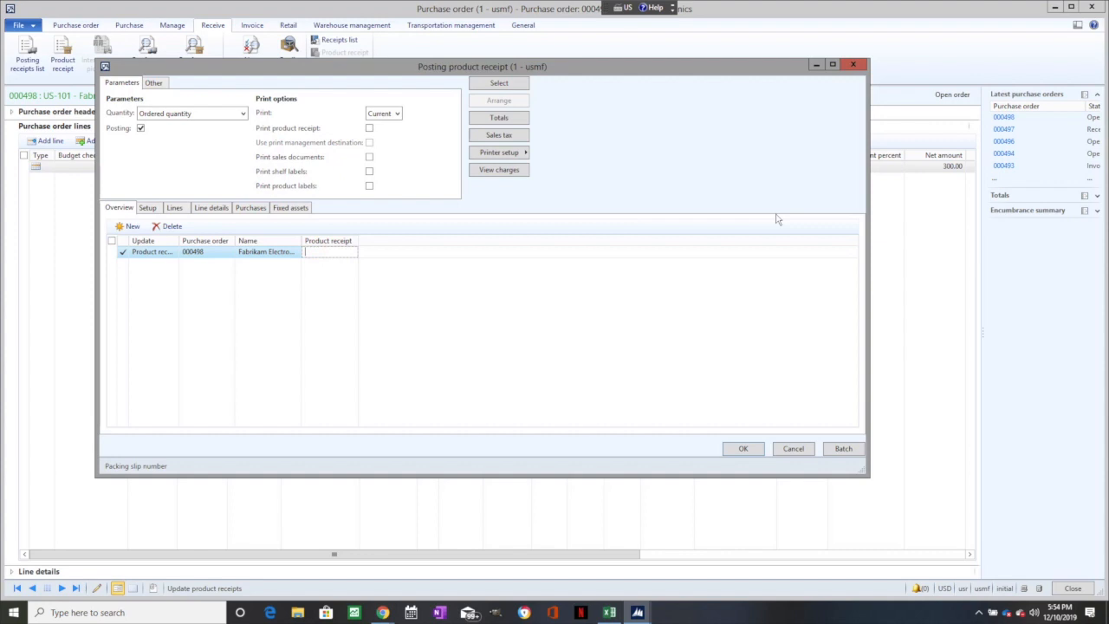
pyautogui.write('A')
pyautogui.press('BackSpace')
pyautogui.write('a123')
pyautogui.click(743, 448)
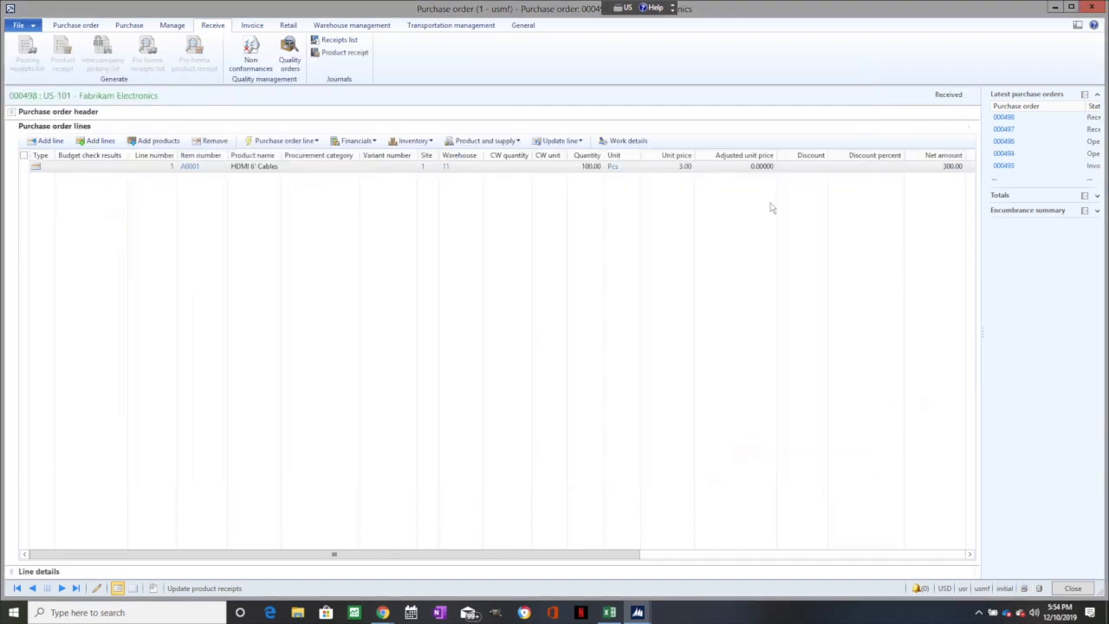
pyautogui.click(1090, 7)
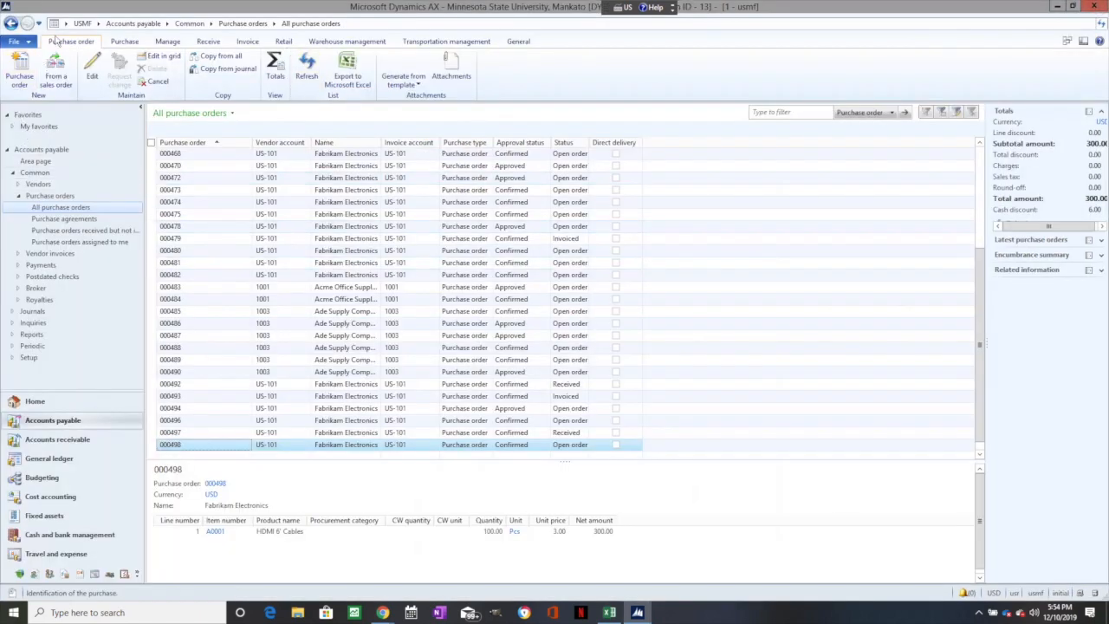
# - Refresh the purchase order list and reopen the received Fabrikam Electronics order for the HDMI cables
pyautogui.click(307, 70)
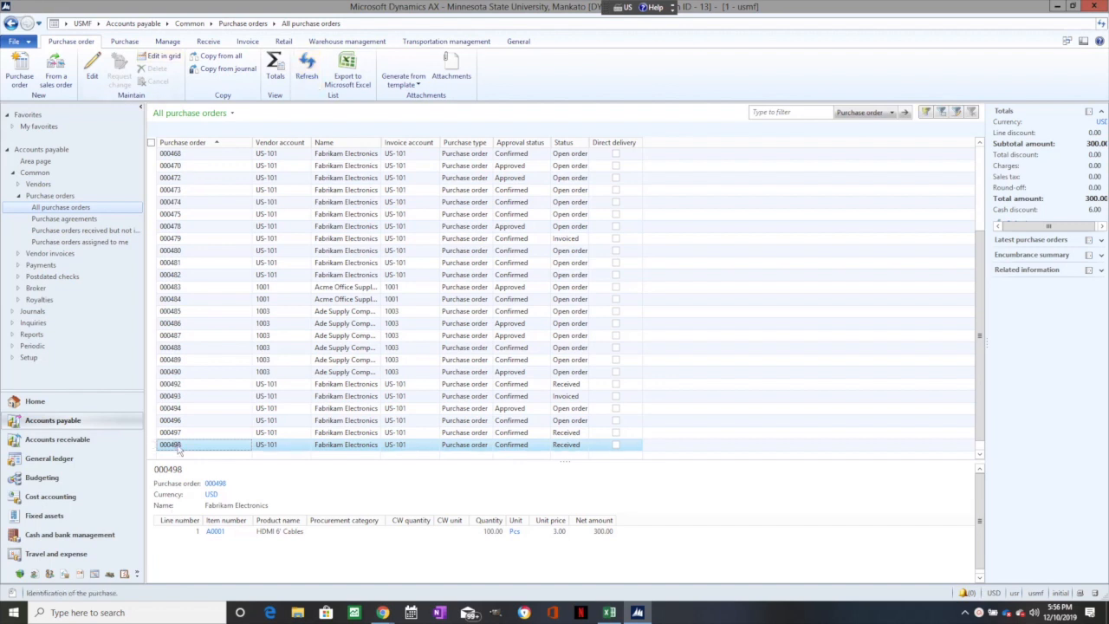
pyautogui.click(178, 447)
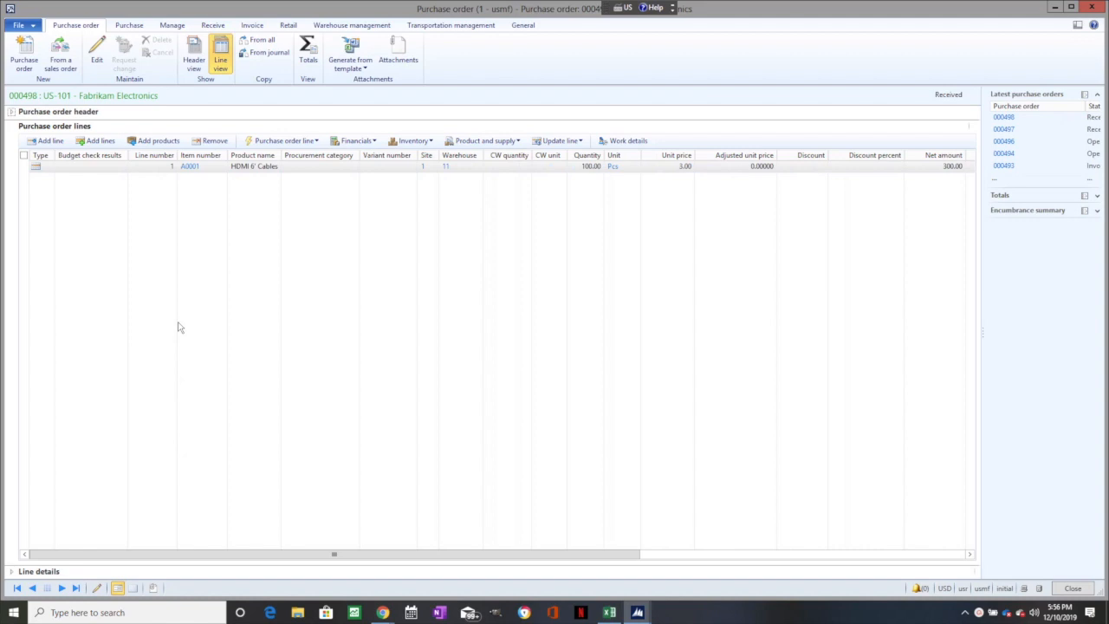
# - Create the order's vendor invoice with invoice number inv123 and post it
pyautogui.click(260, 26)
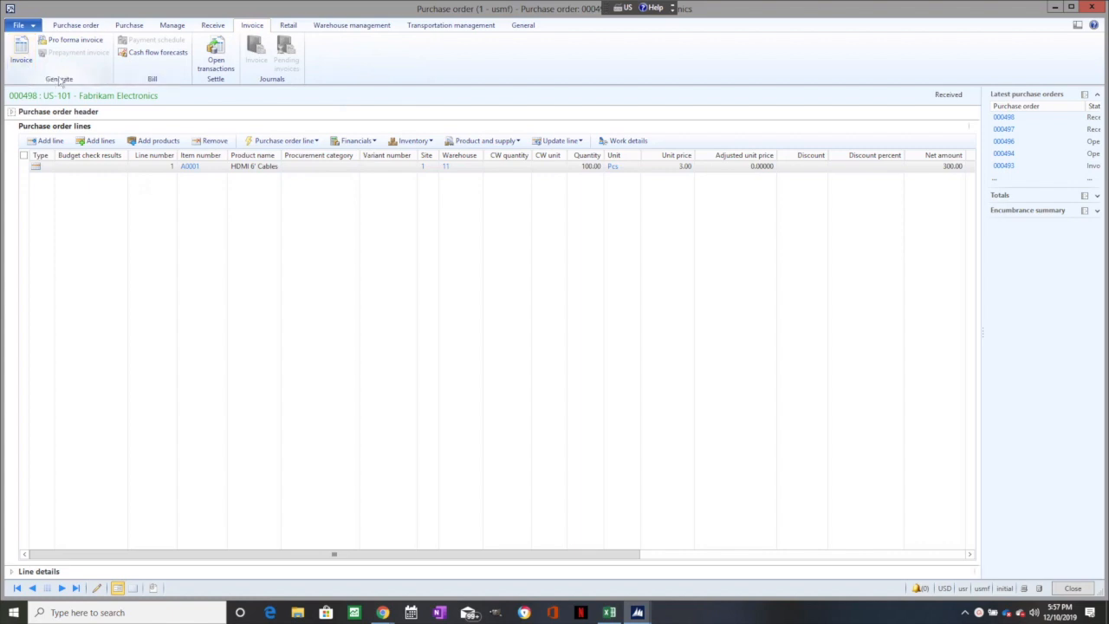
pyautogui.click(21, 52)
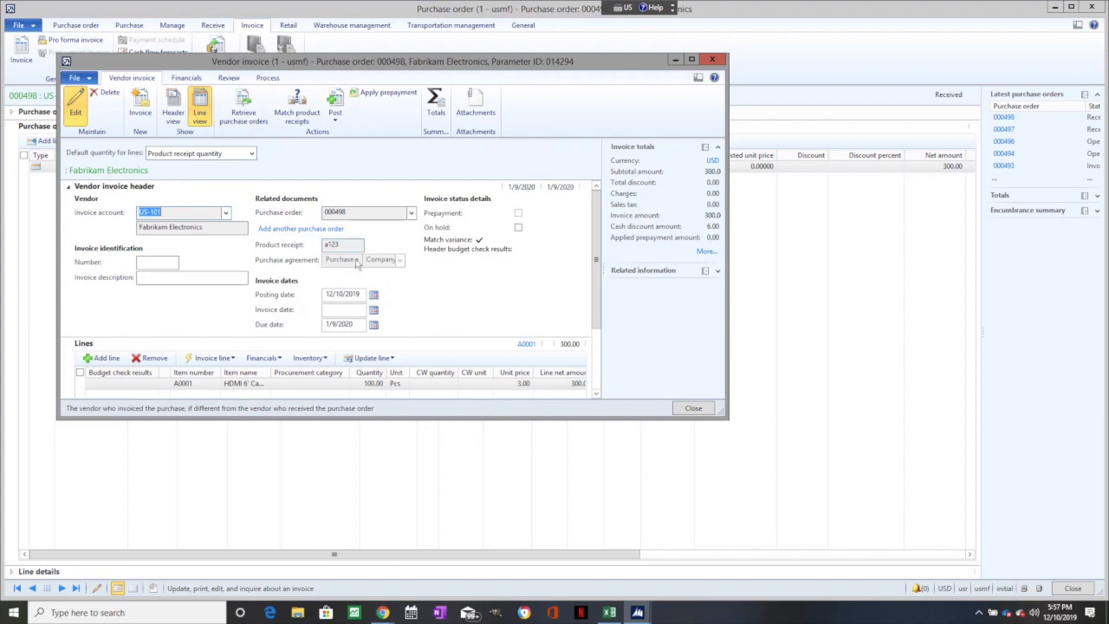
pyautogui.click(168, 262)
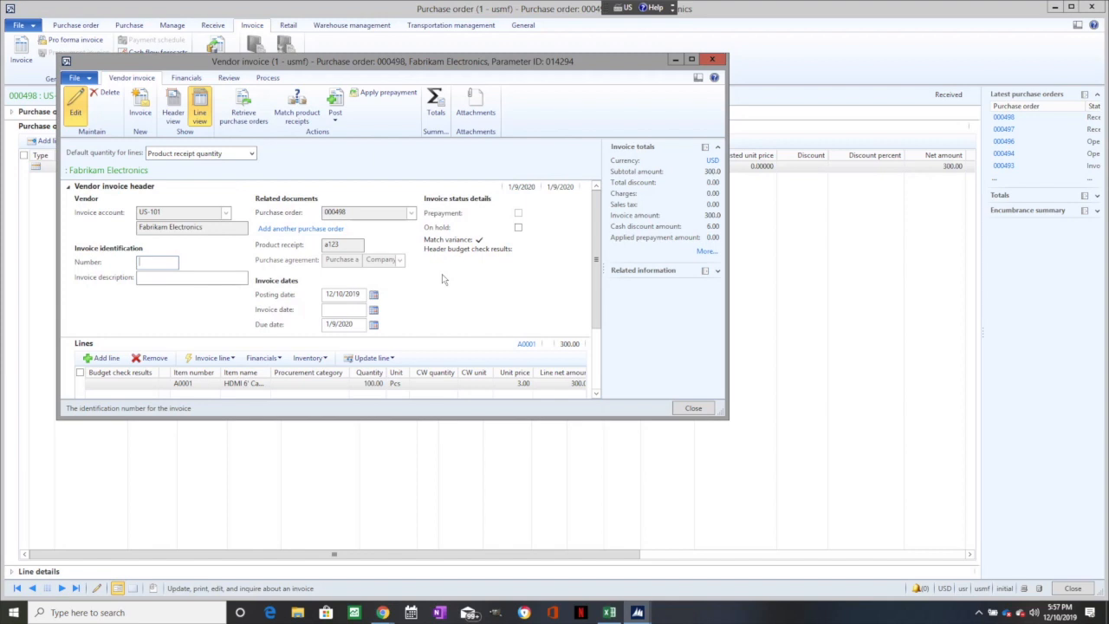
pyautogui.write('inv123')
pyautogui.press('Tab')
pyautogui.click(337, 106)
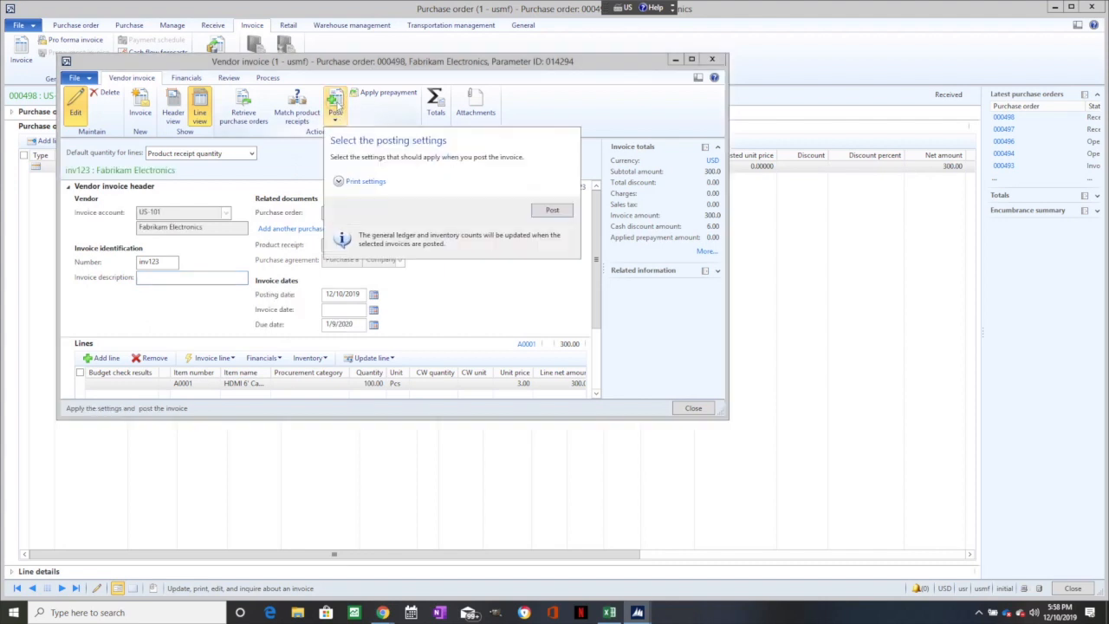
pyautogui.click(549, 212)
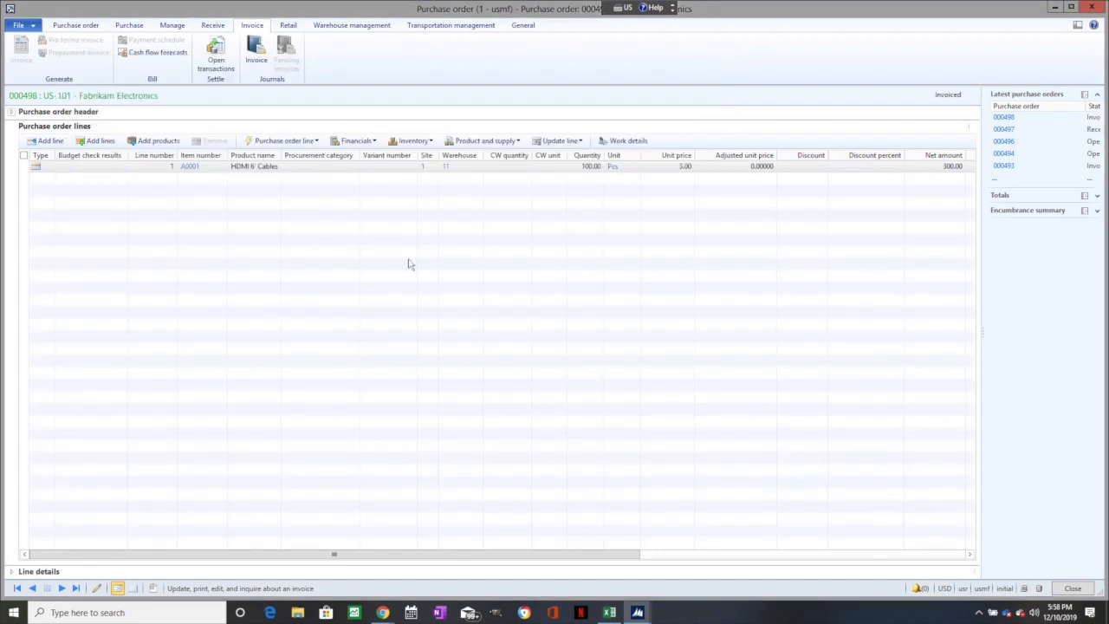
# - Close the invoiced purchase order and refresh the list of all purchase orders
pyautogui.click(1093, 8)
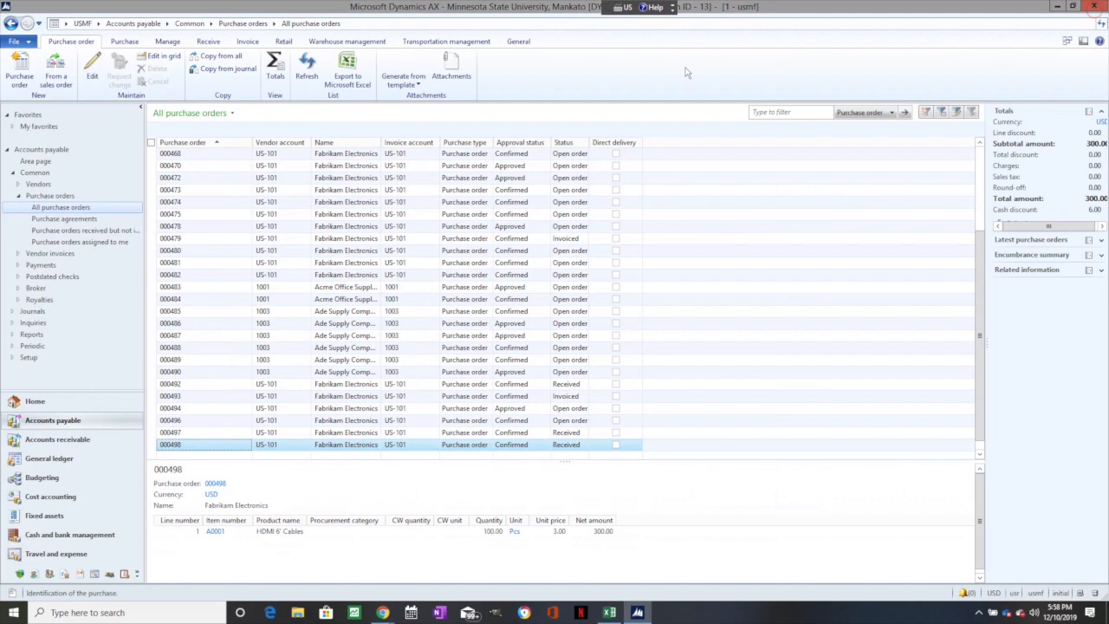
pyautogui.click(306, 69)
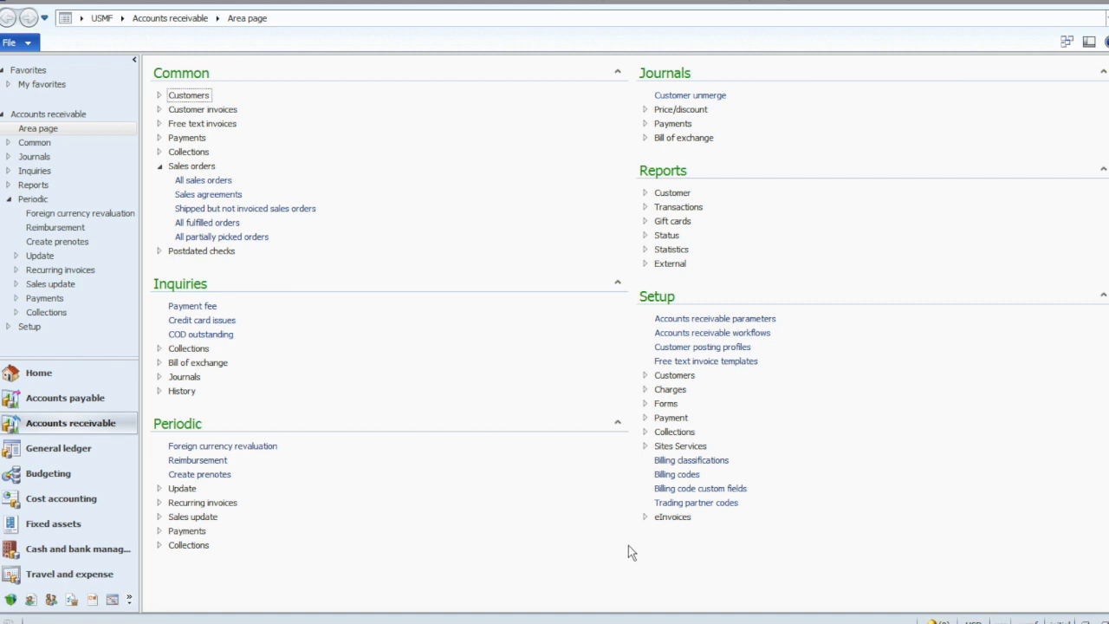
# - Open all sales orders in Accounts receivable and create a new sales order for the customer Contoso Retail Detroit
pyautogui.click(33, 427)
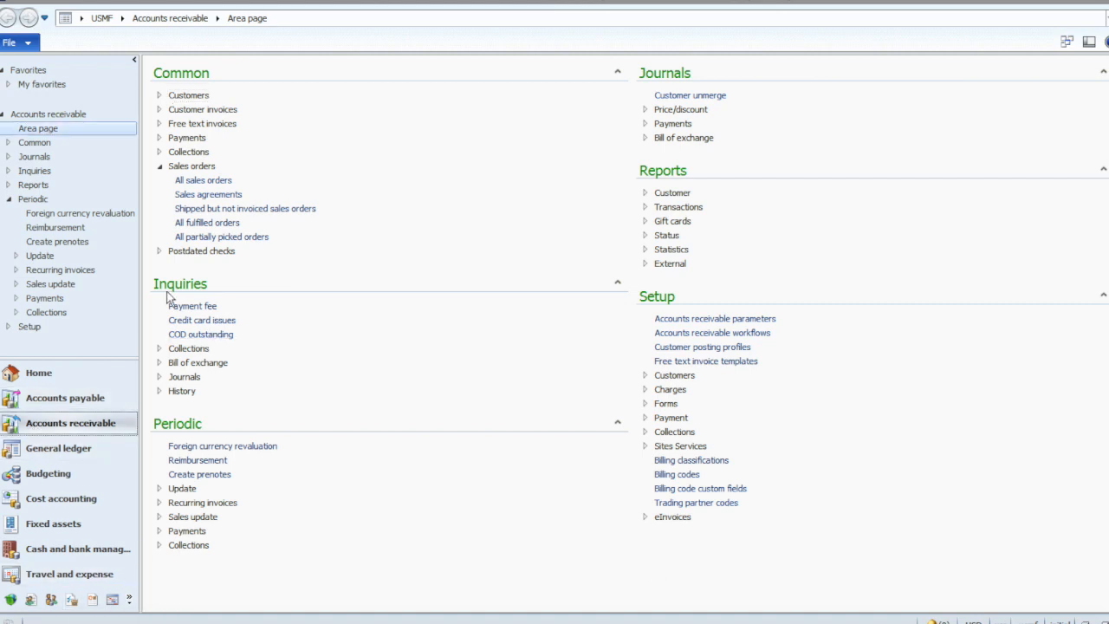
pyautogui.click(190, 181)
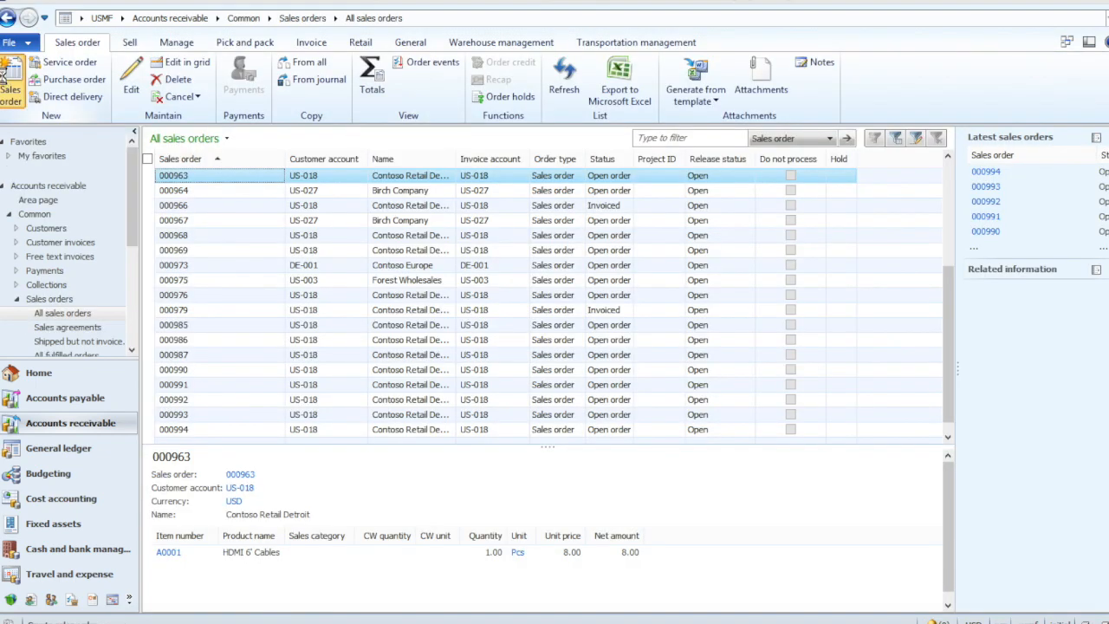
pyautogui.click(7, 78)
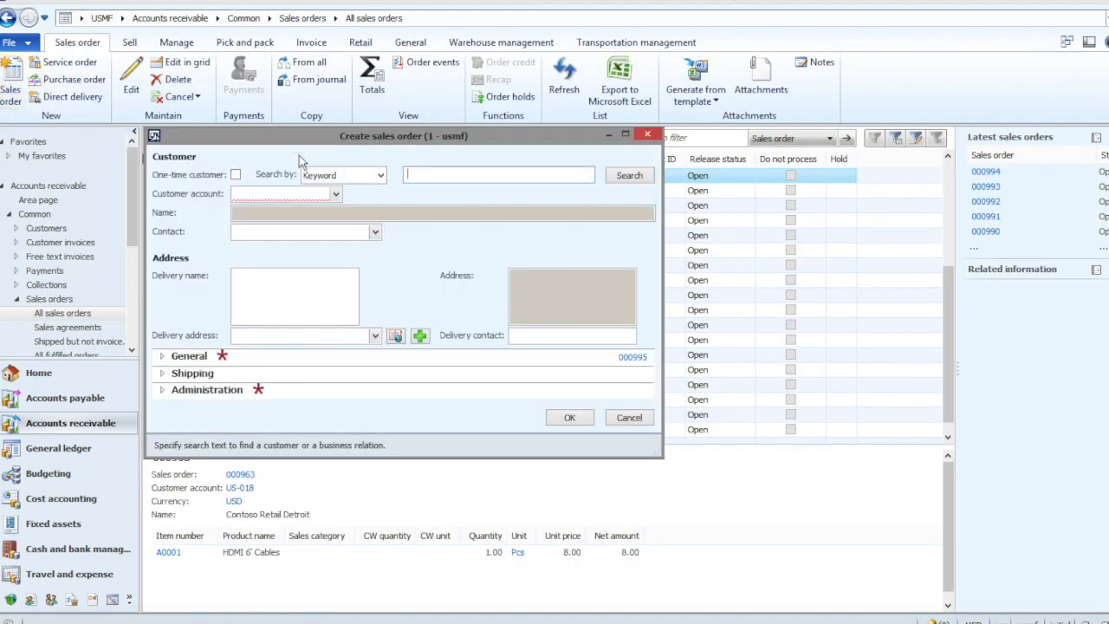
pyautogui.click(291, 194)
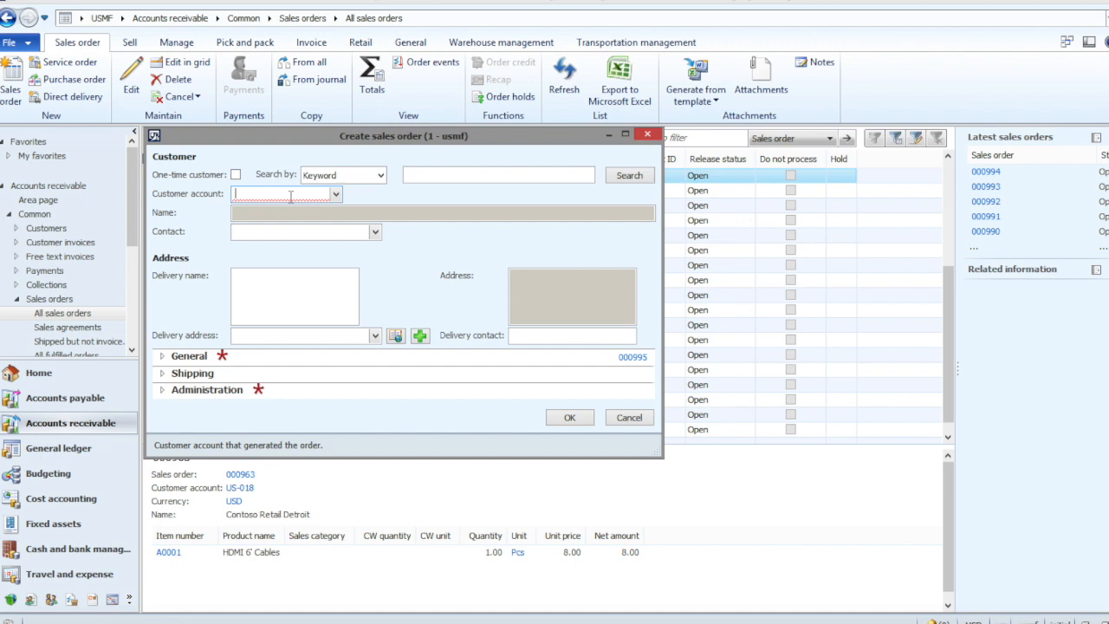
pyautogui.write('US-018')
pyautogui.press('Tab')
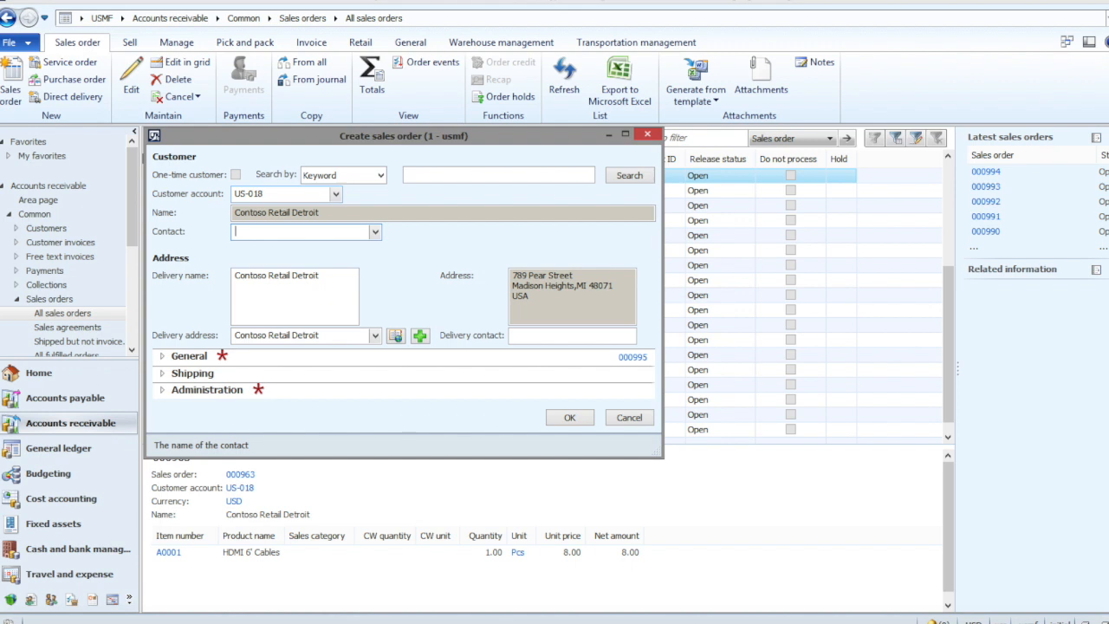
pyautogui.click(568, 417)
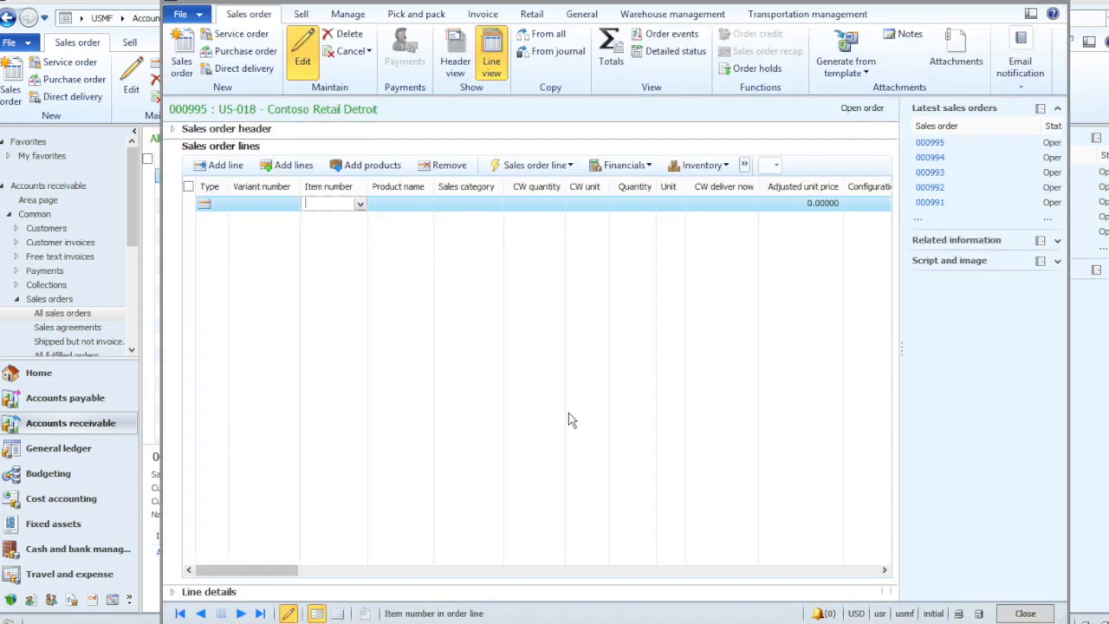
# - Enter item A0001 on the first line of the new sales order
pyautogui.moveTo(329, 5); pyautogui.dragTo(272, 5)
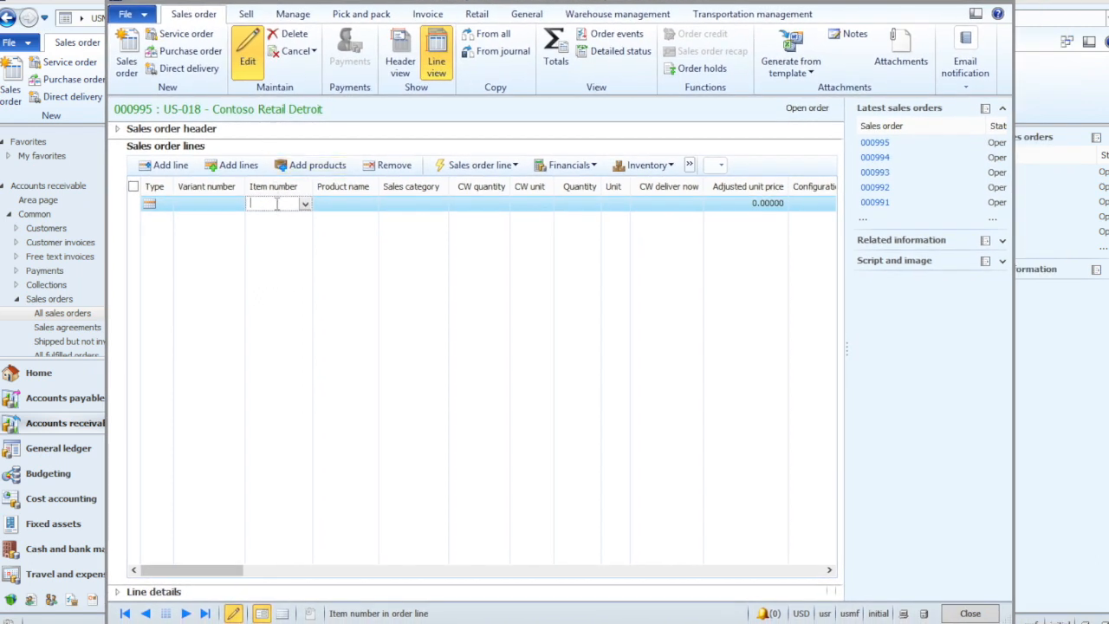
pyautogui.write('A0001')
pyautogui.press('Tab')
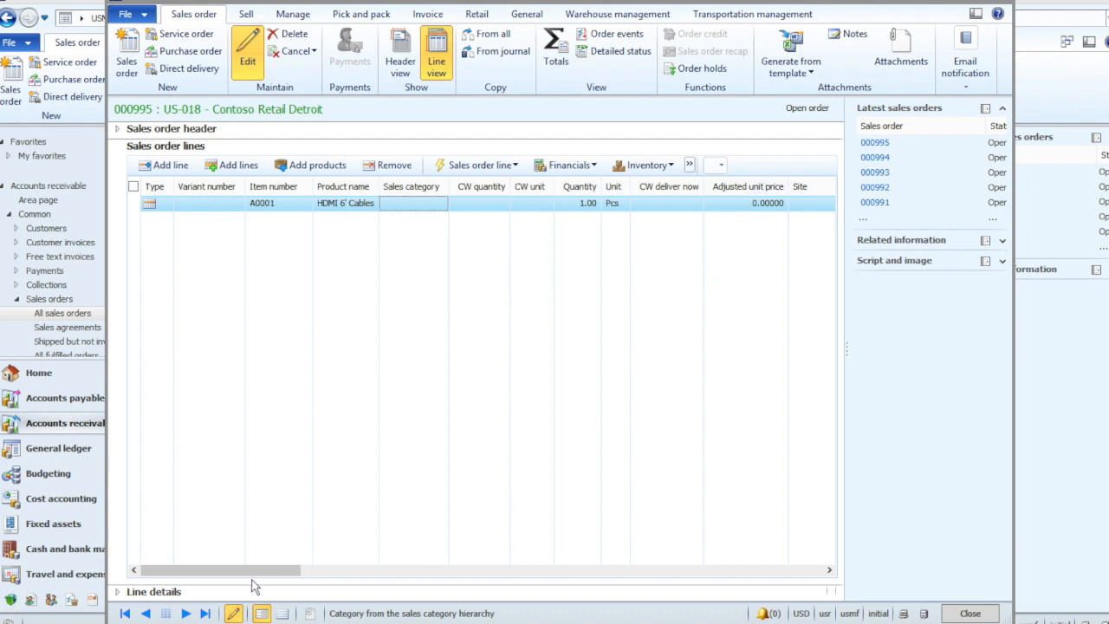
# - Set the unit price of the HDMI cable line to 8.00
pyautogui.moveTo(256, 571); pyautogui.dragTo(415, 571)
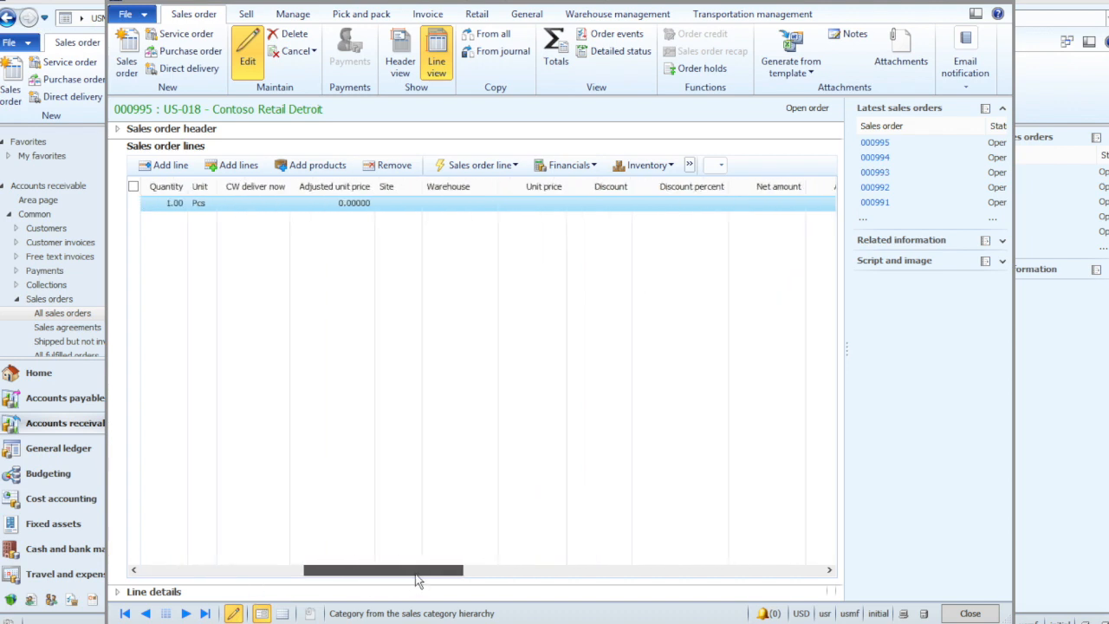
pyautogui.click(520, 204)
pyautogui.write('8')
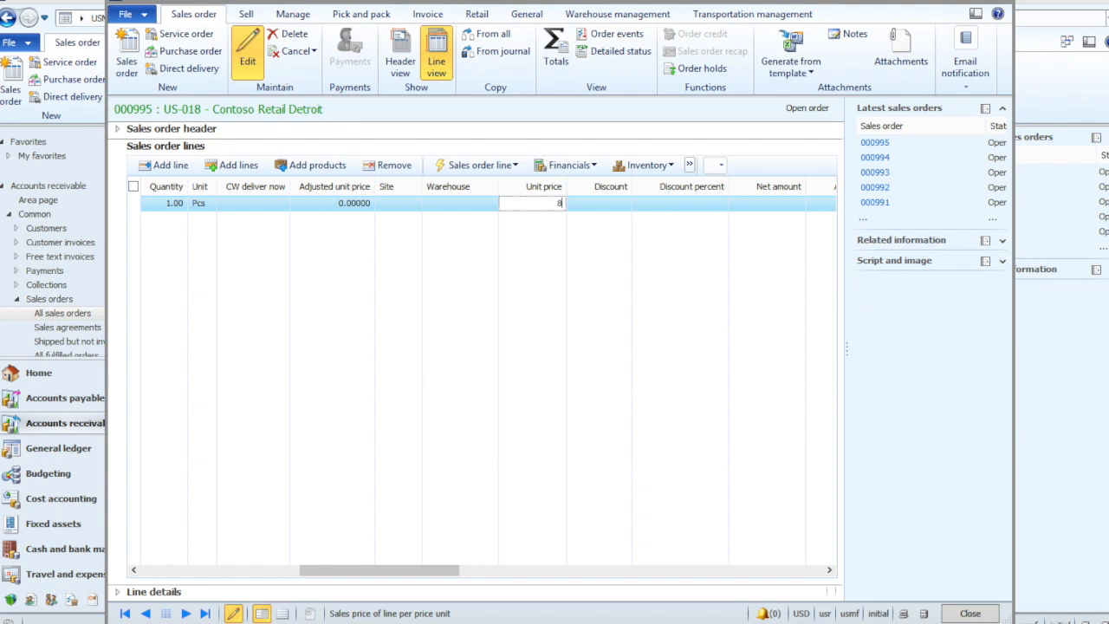
pyautogui.press('Tab')
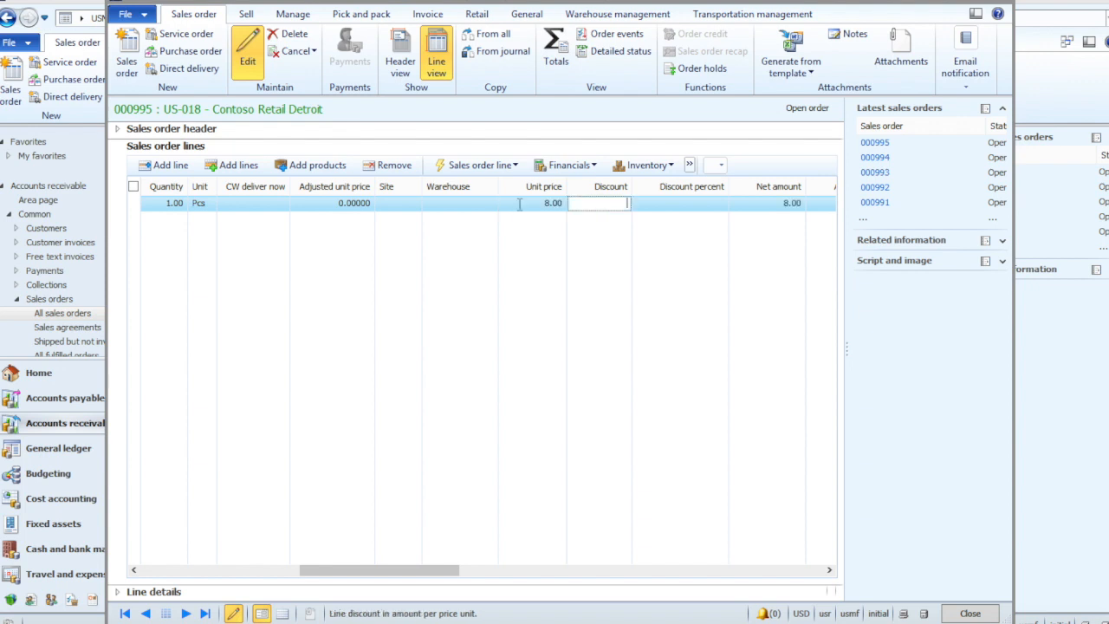
# - Set the line's site to 1 and warehouse to 12, accepting the overwrite of the manual unit price with the standard price
pyautogui.click(394, 205)
pyautogui.write('1')
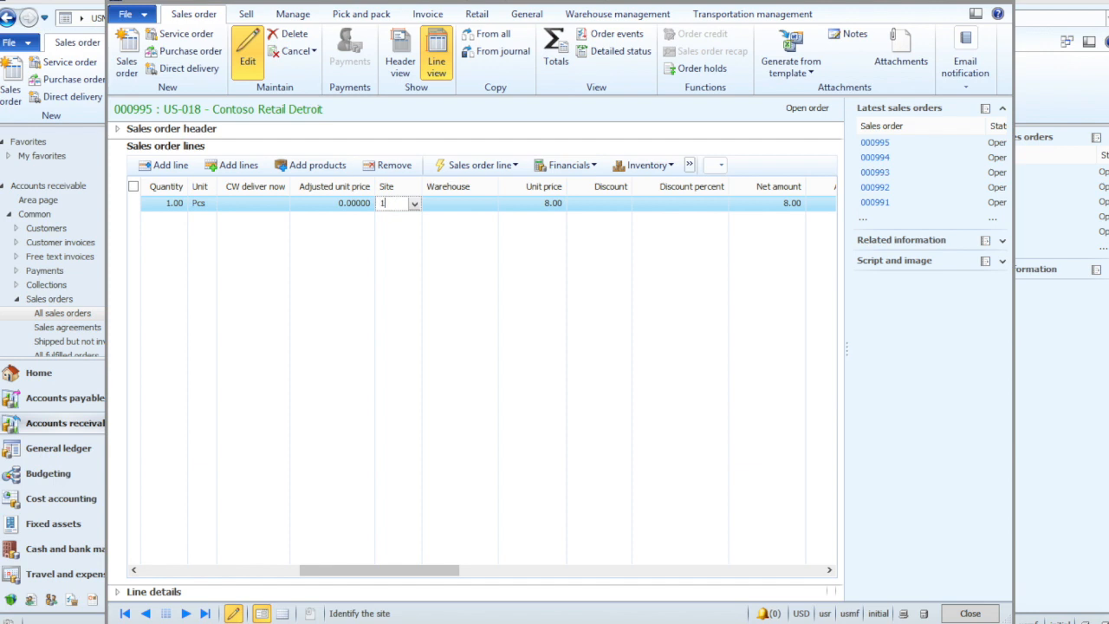
pyautogui.click(440, 202)
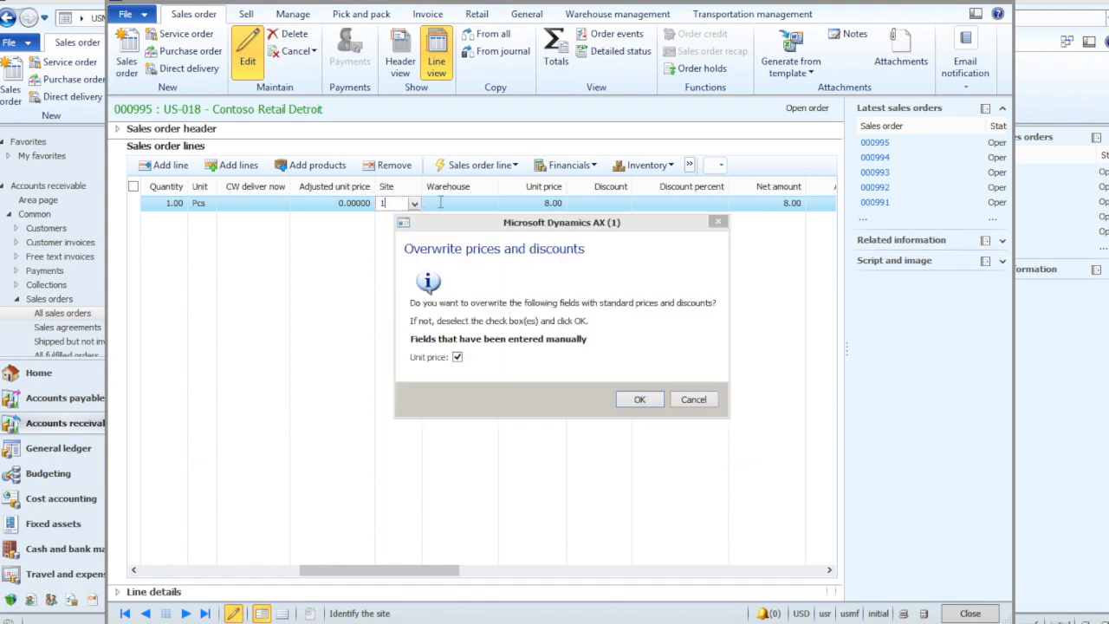
pyautogui.click(639, 398)
pyautogui.write('12')
pyautogui.press('Tab')
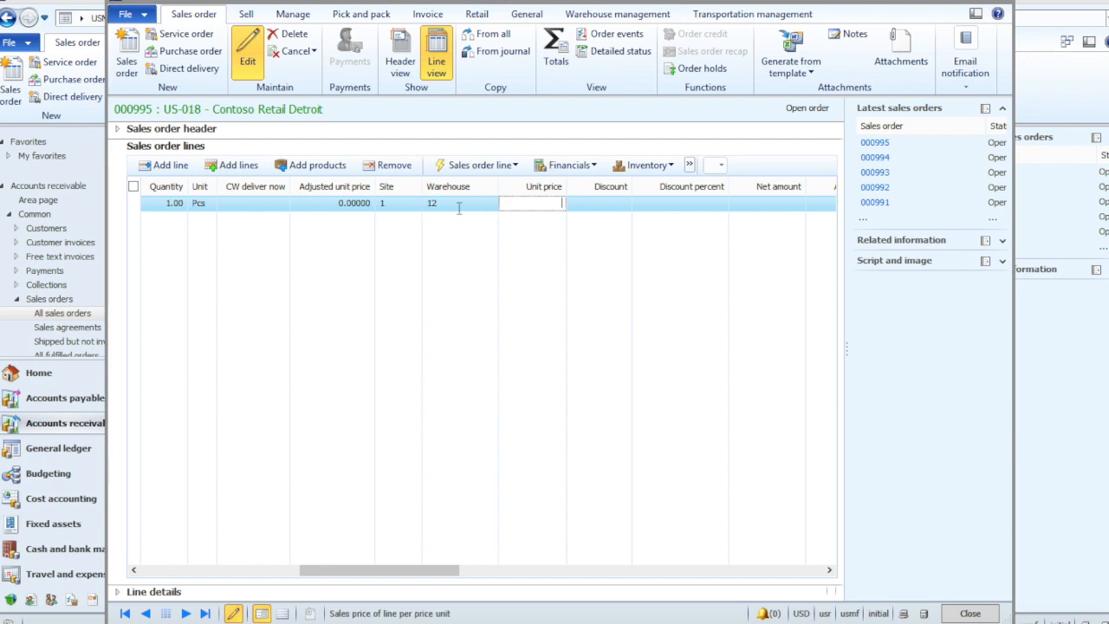
# - Post the sales order confirmation without printing it
pyautogui.click(246, 13)
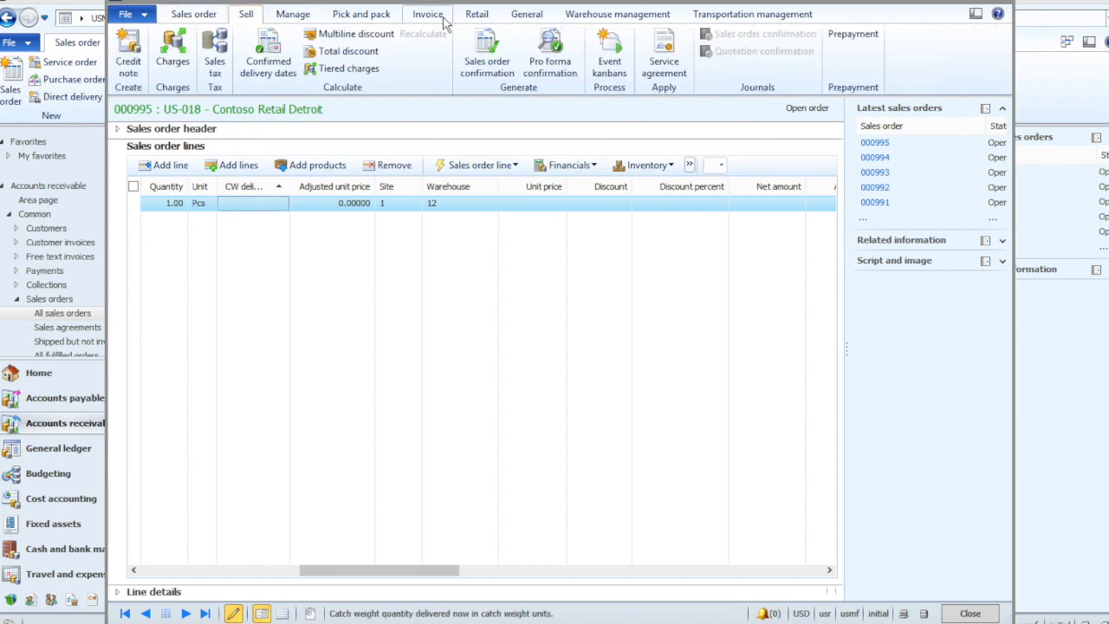
pyautogui.click(470, 74)
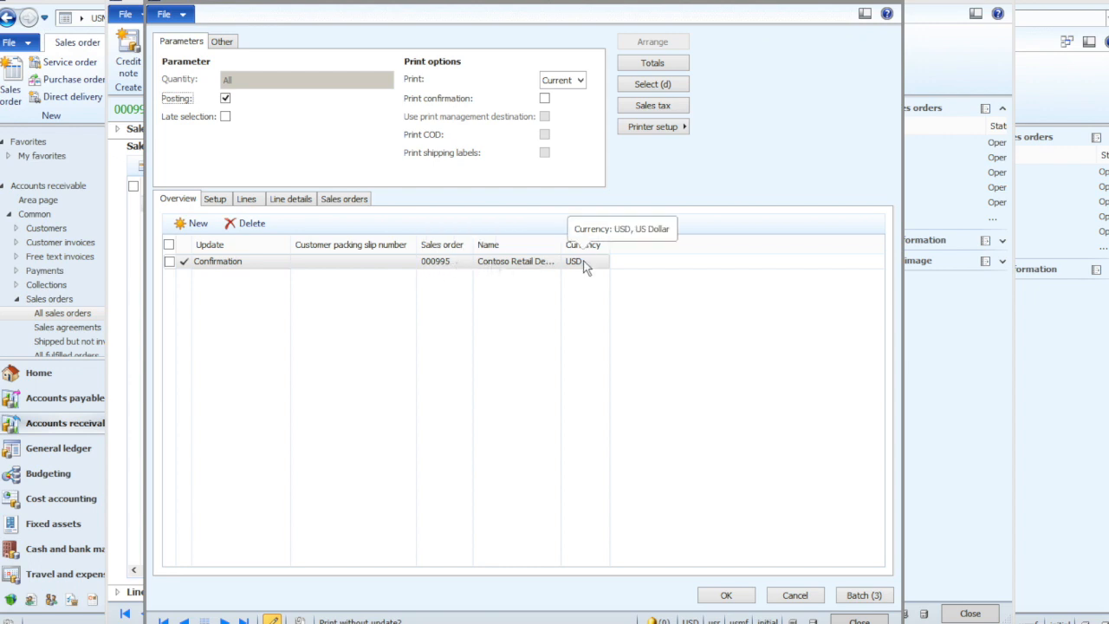
pyautogui.click(725, 595)
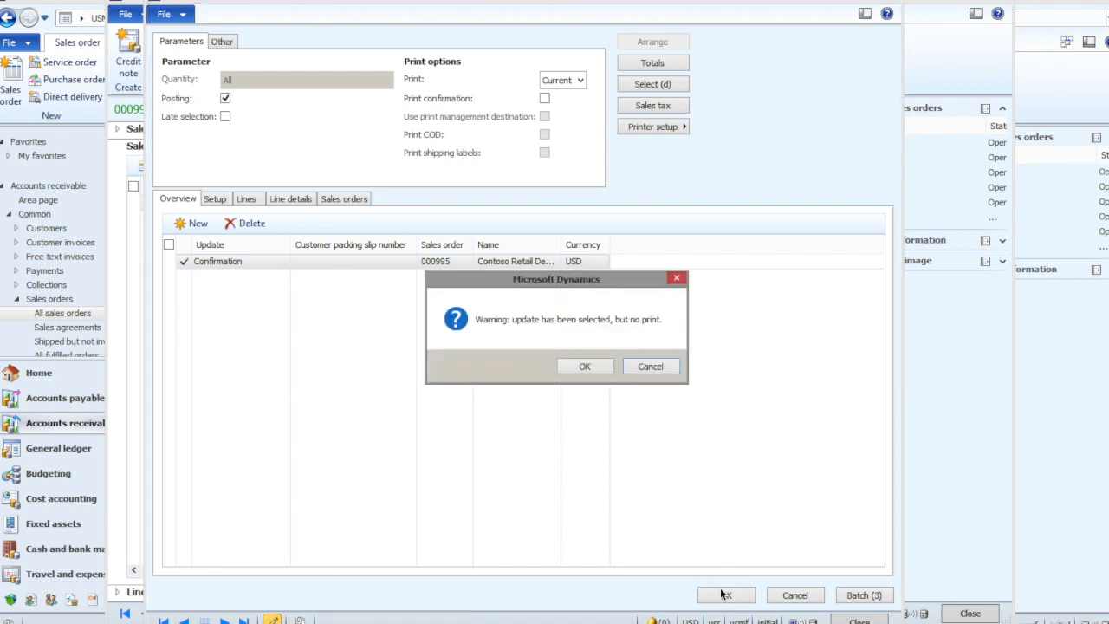
pyautogui.click(585, 366)
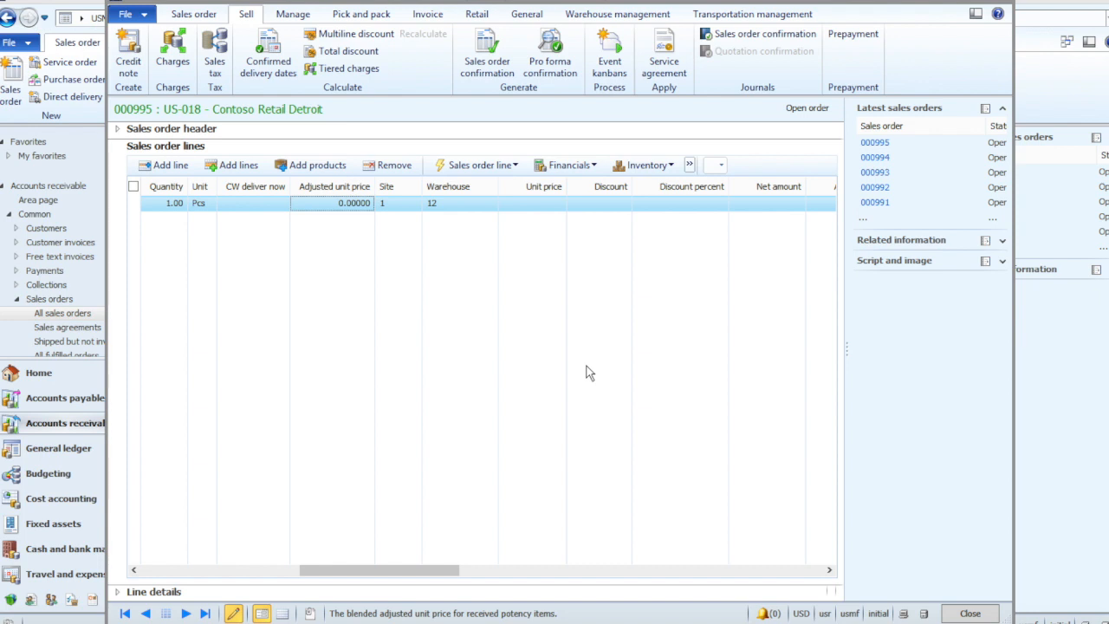
# - Review the posted sales order confirmation in its journal and close the journal
pyautogui.click(740, 35)
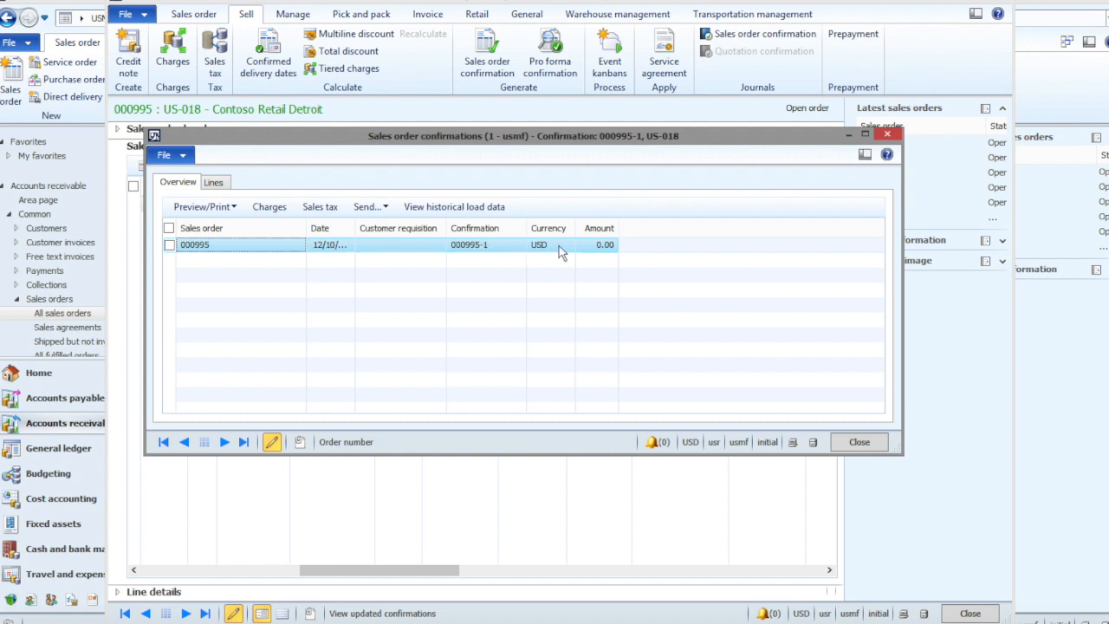
pyautogui.click(874, 442)
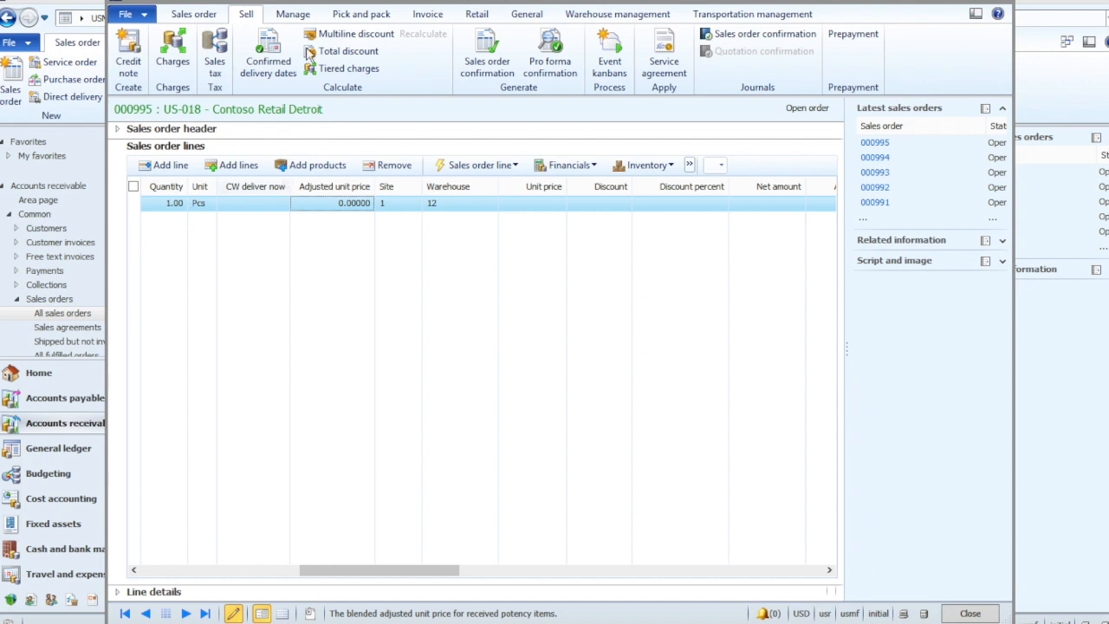
# - Post the sales order's picking list for quantity All without printing it
pyautogui.click(360, 17)
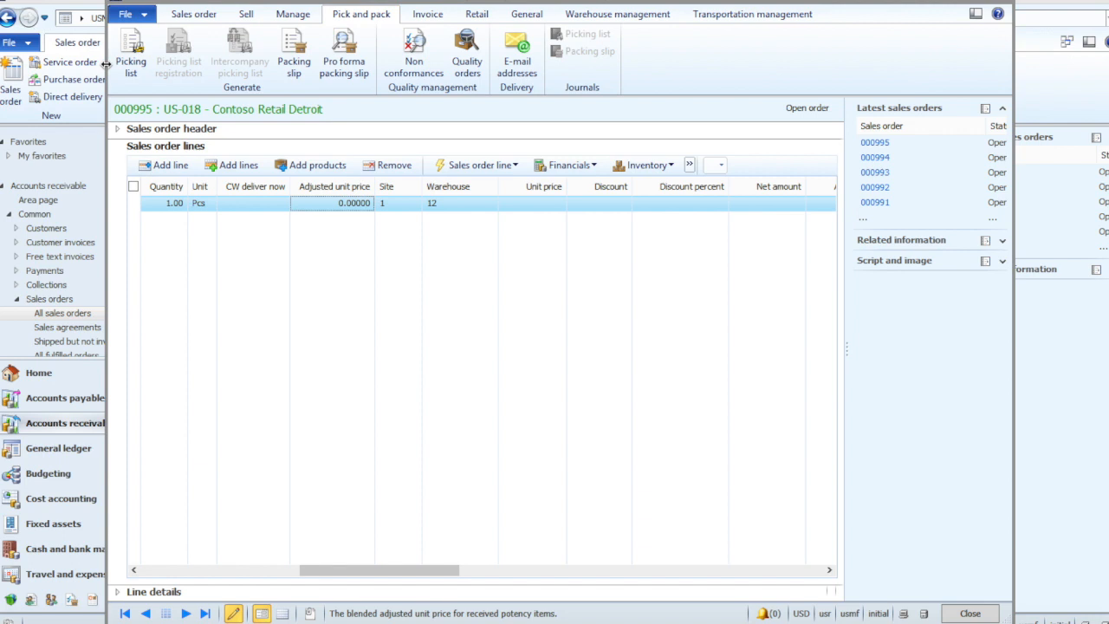
pyautogui.click(132, 56)
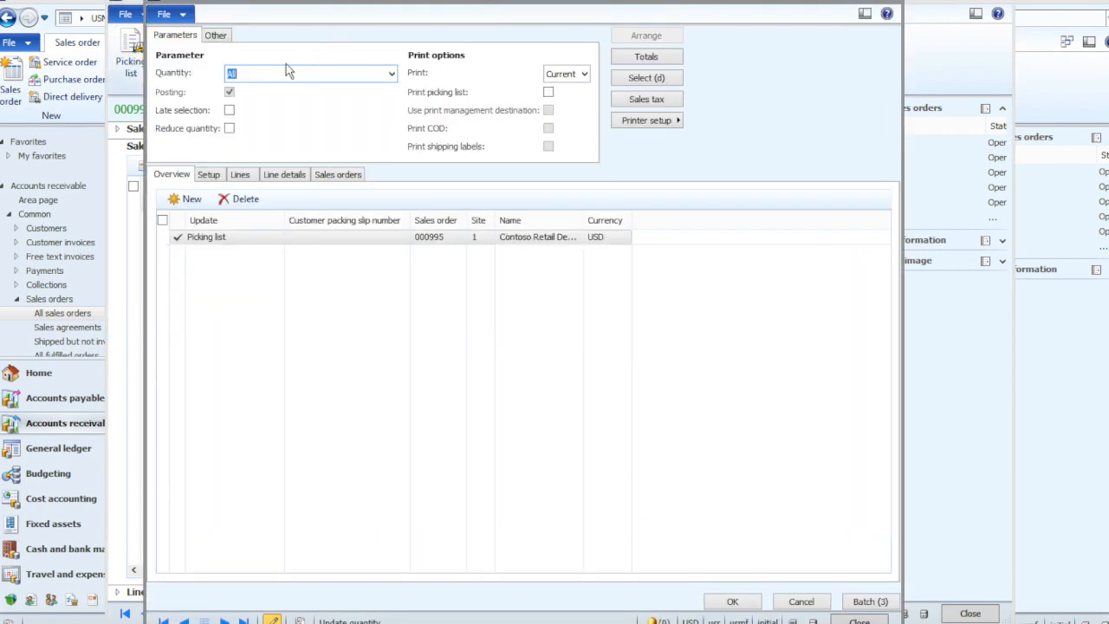
pyautogui.click(726, 604)
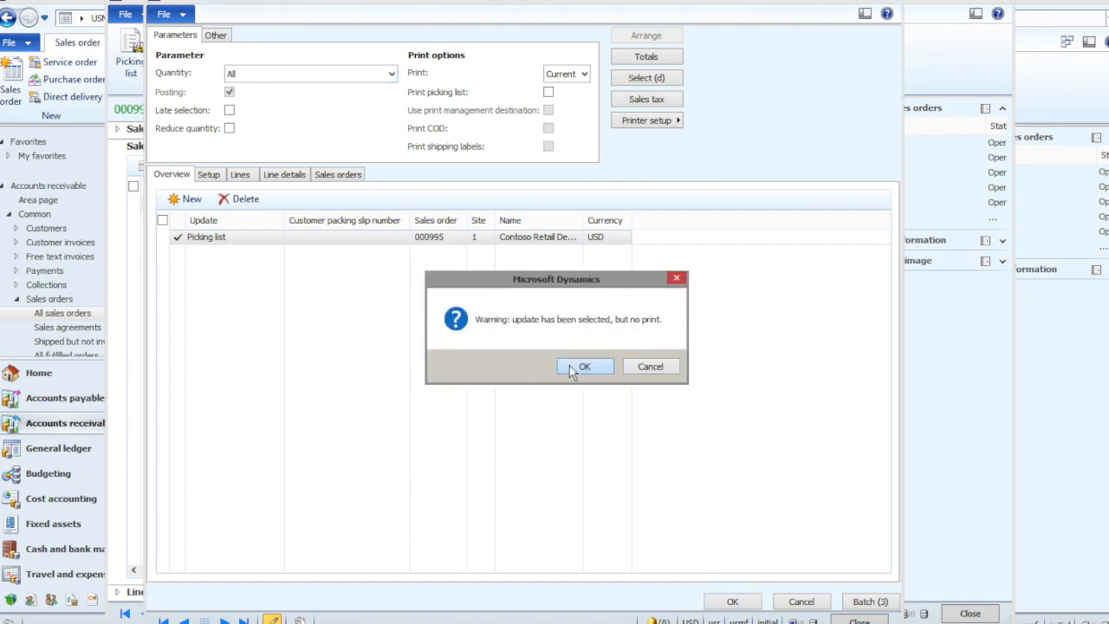
pyautogui.click(569, 368)
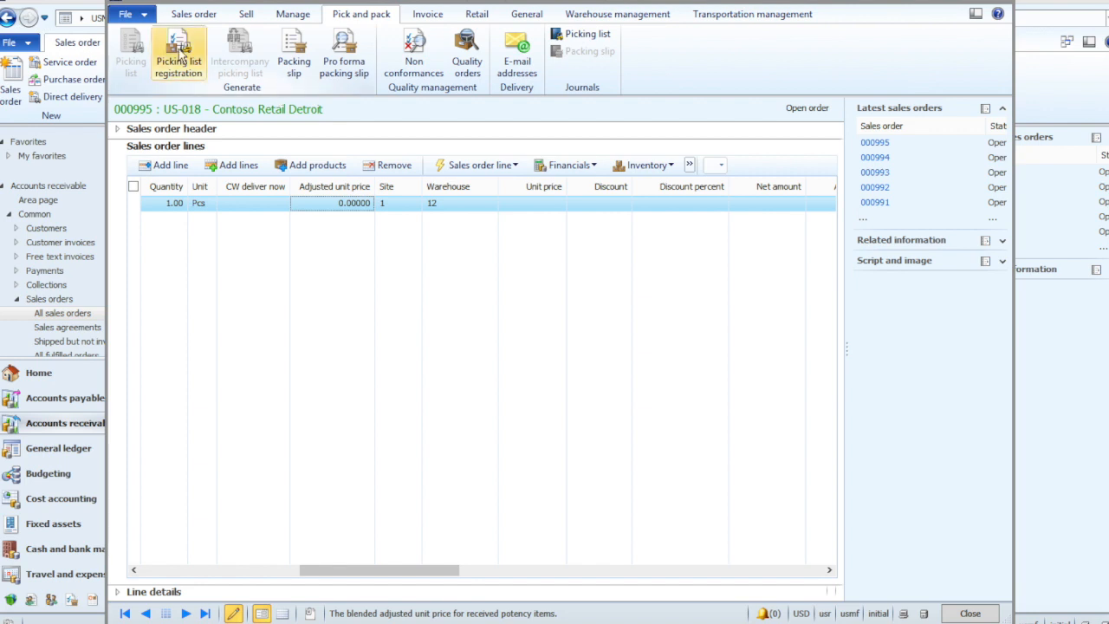
# - Review the order's picking route and its lines in the picking list registration and close the form
pyautogui.click(179, 52)
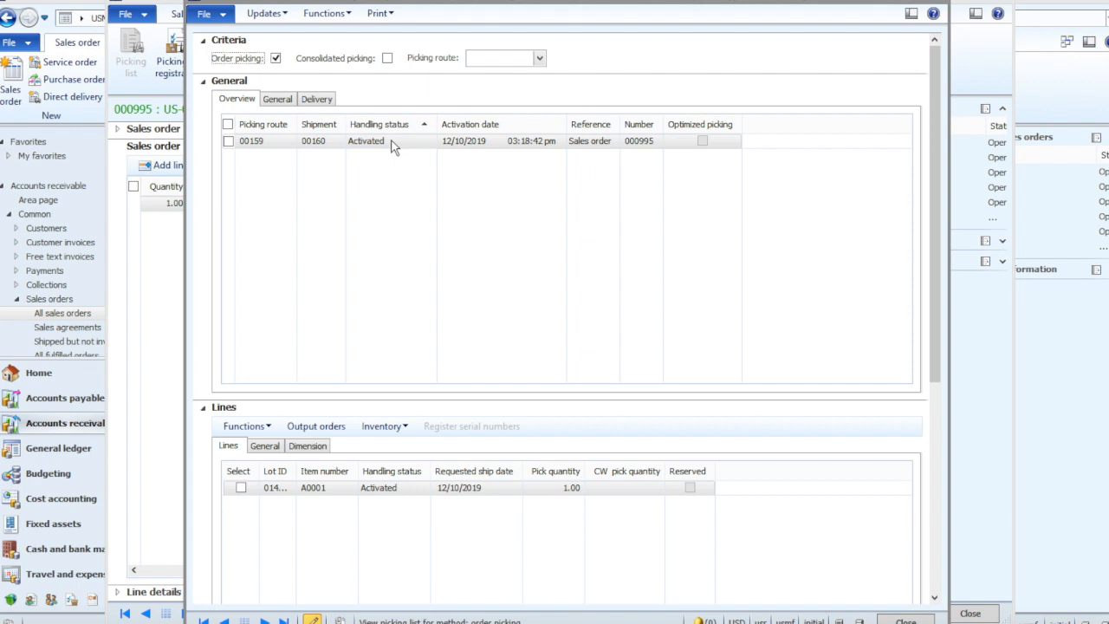
pyautogui.scroll(-2, 527, 483)
pyautogui.scroll(2, 526, 483)
pyautogui.click(906, 620)
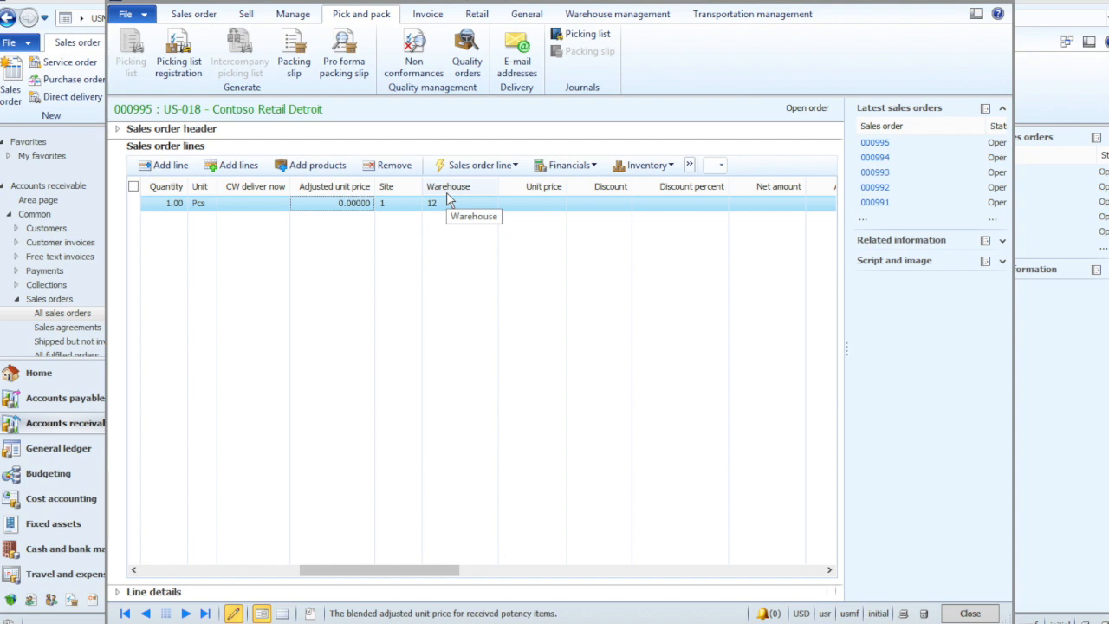
# - Check the sales order's picking list journal, close it, and post the packing slip with quantity Packing slip without printing it
pyautogui.click(576, 35)
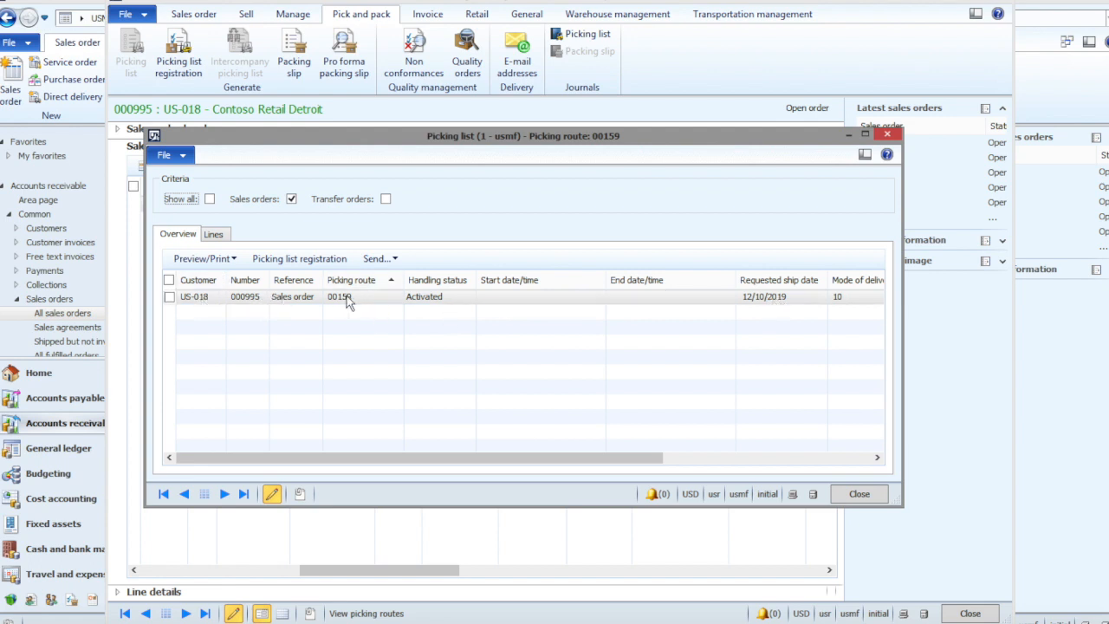
pyautogui.click(858, 493)
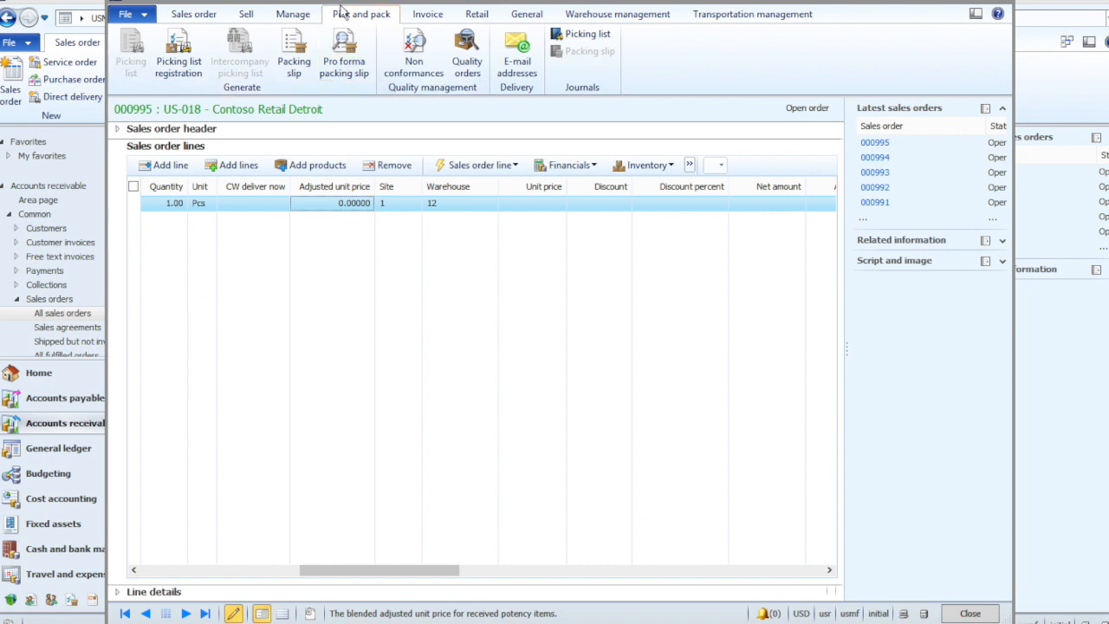
pyautogui.click(295, 67)
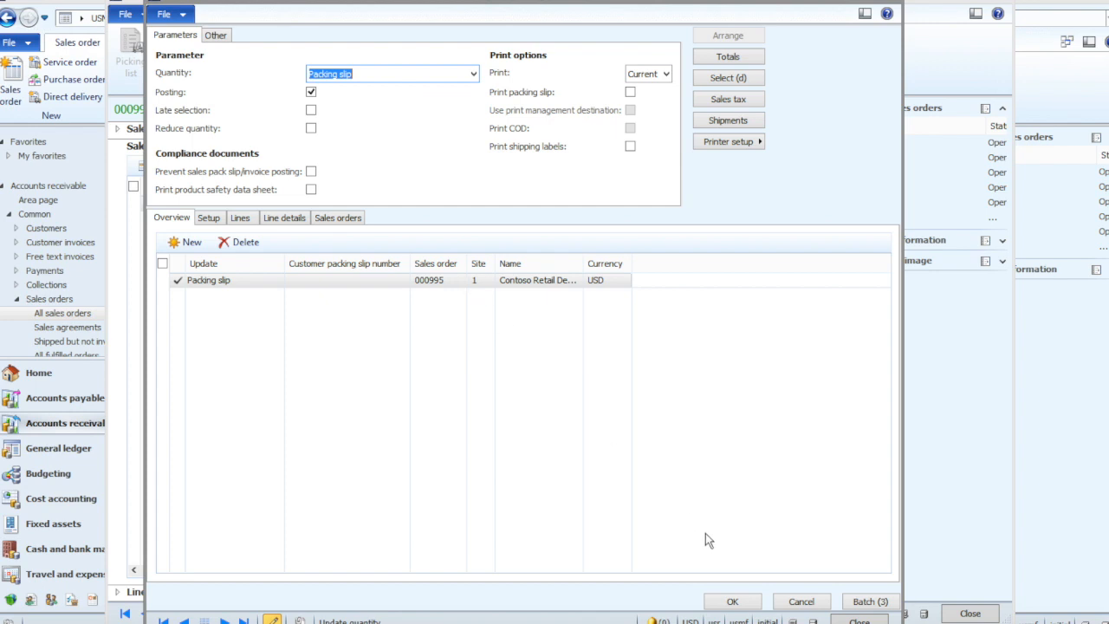
pyautogui.click(722, 601)
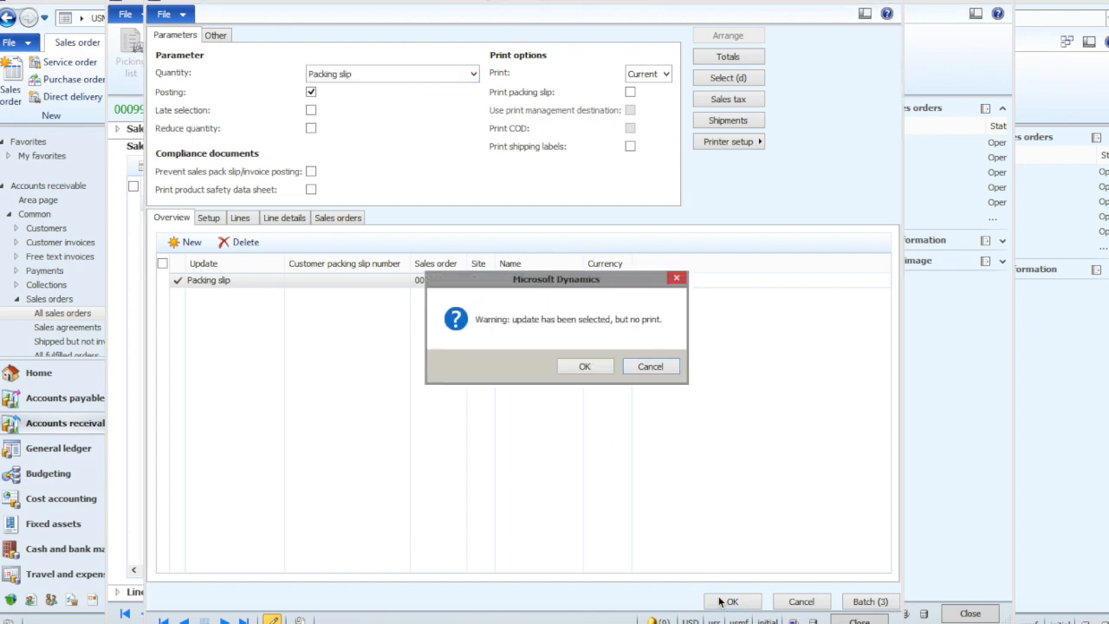
pyautogui.click(585, 366)
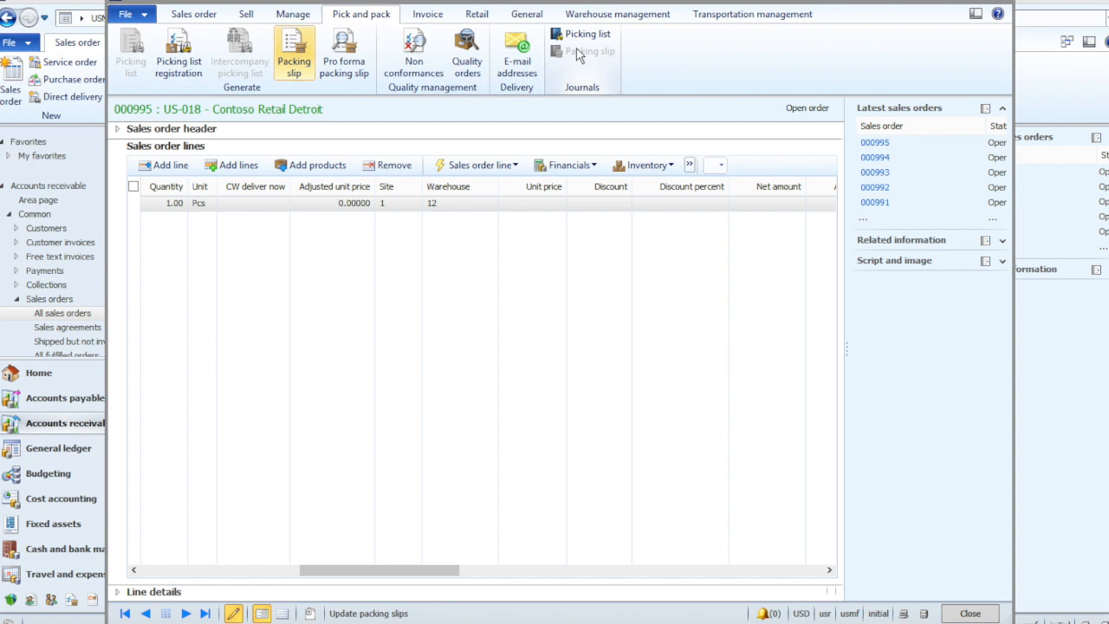
# - Post the sales order's customer invoice for quantity All without printing it
pyautogui.click(428, 15)
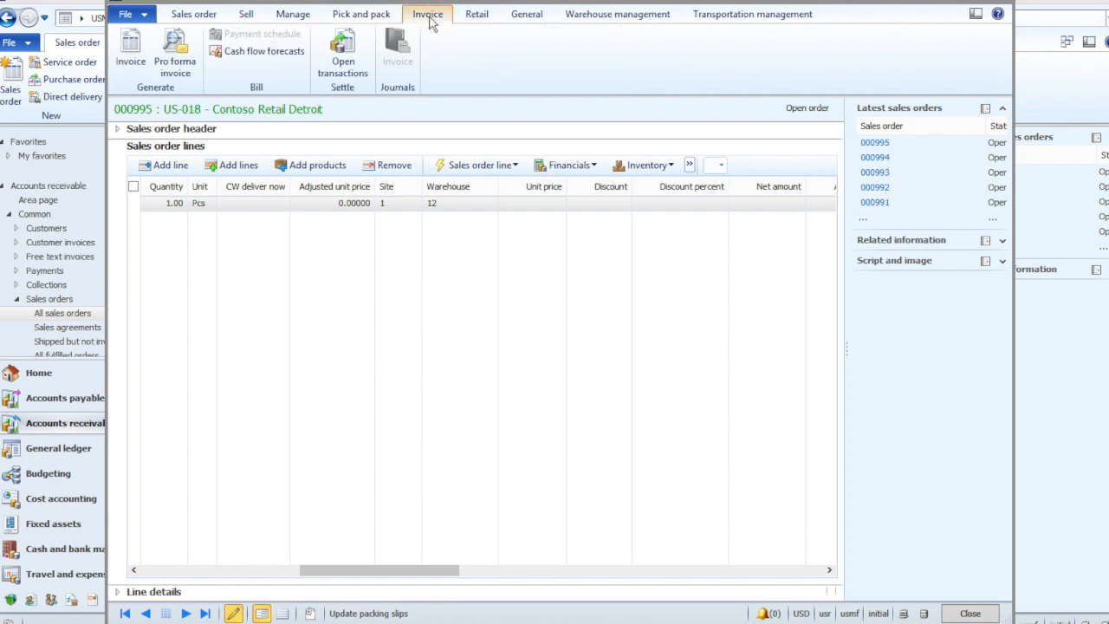
pyautogui.click(130, 48)
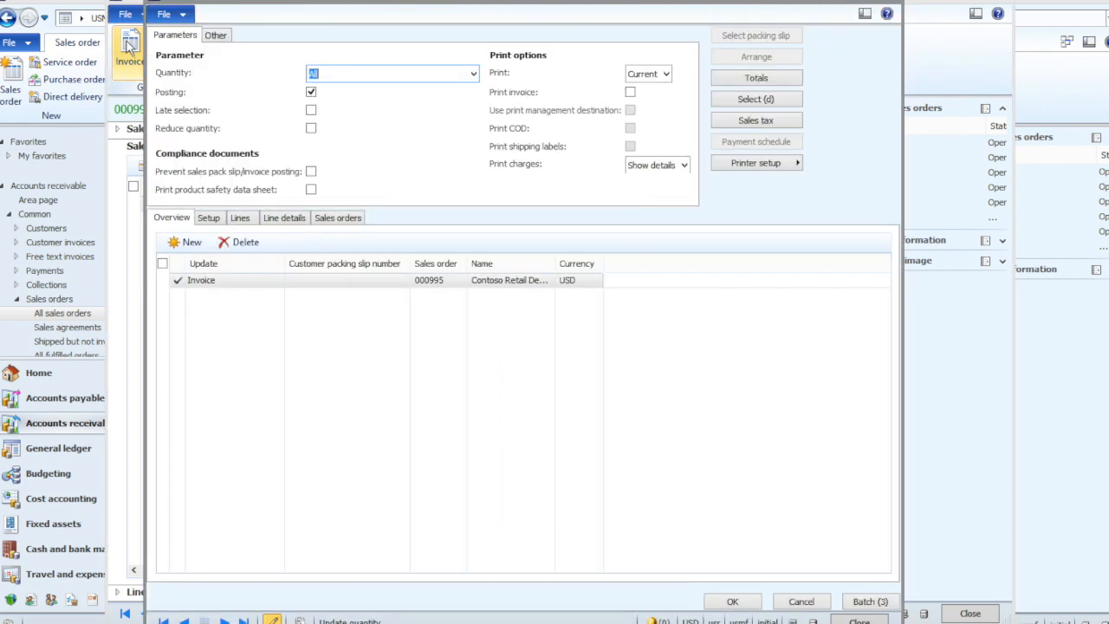
pyautogui.click(473, 73)
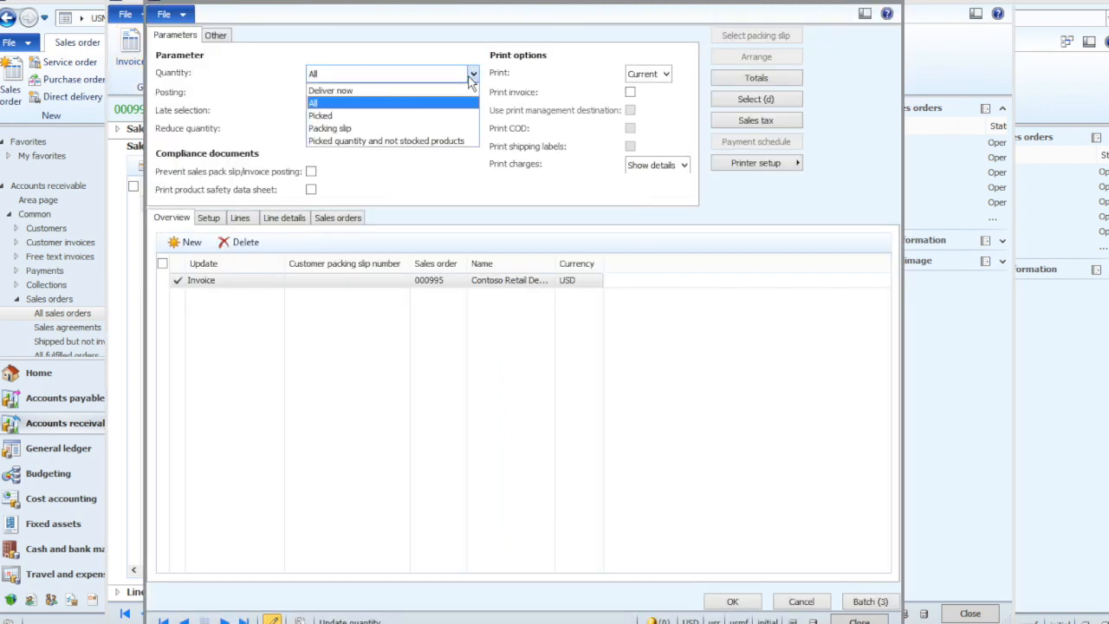
pyautogui.press('Escape')
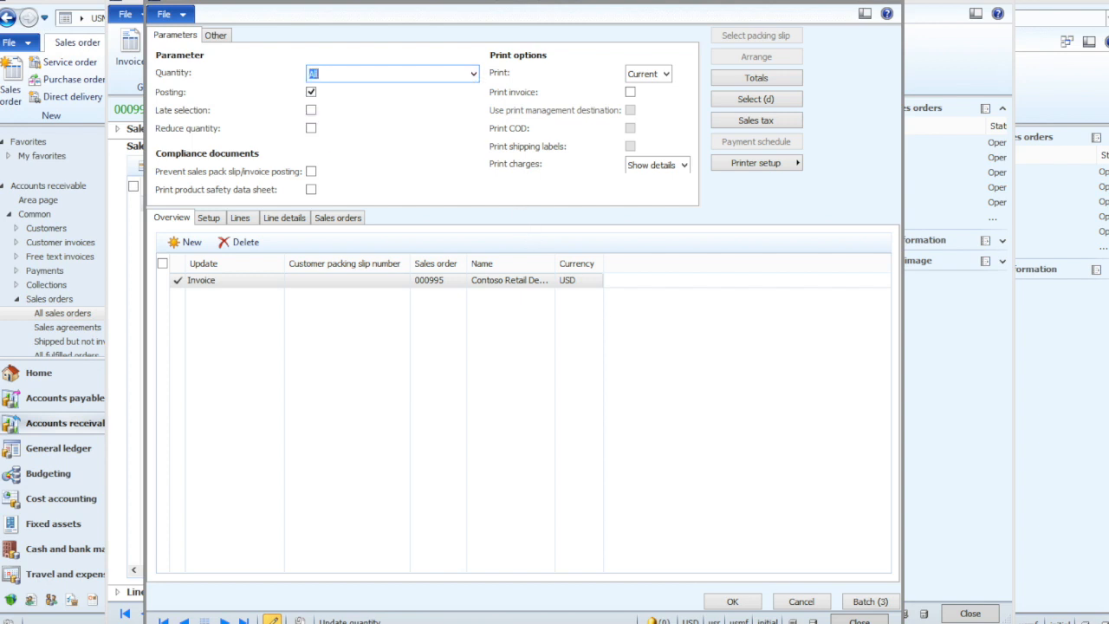
pyautogui.click(732, 604)
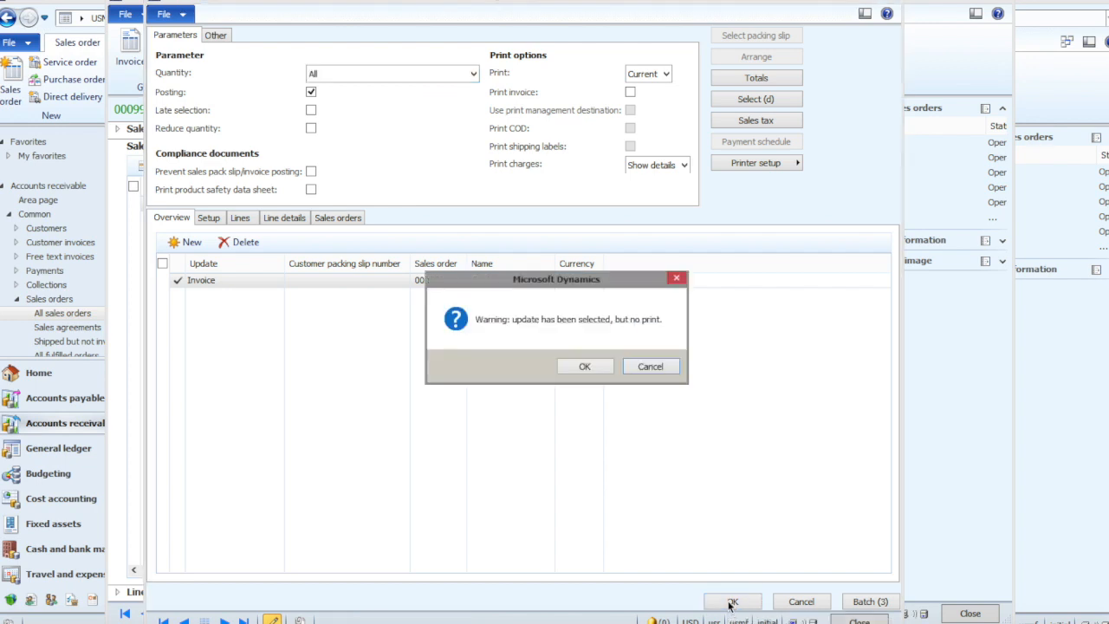
pyautogui.click(595, 365)
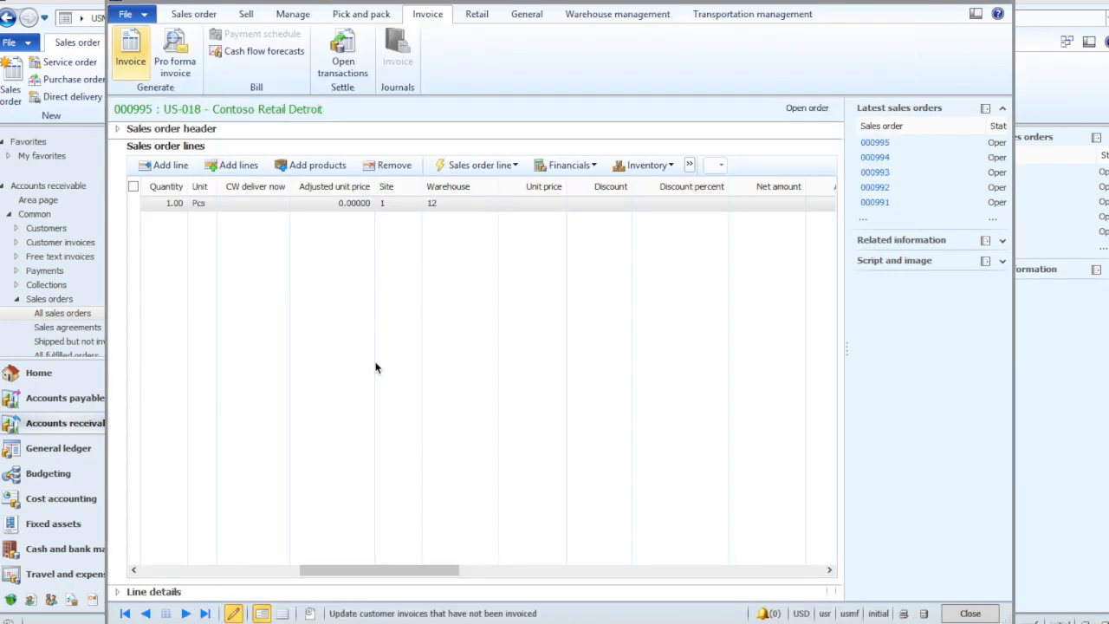